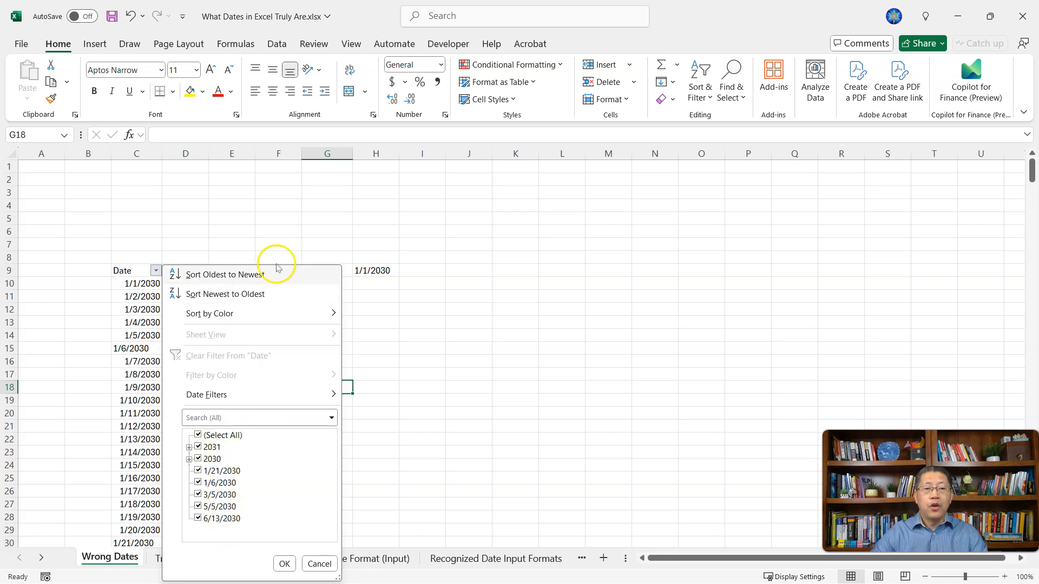
# Step: Close the filter list and fill the date in F9 down to F20 as a daily series
pyautogui.click(283, 245)
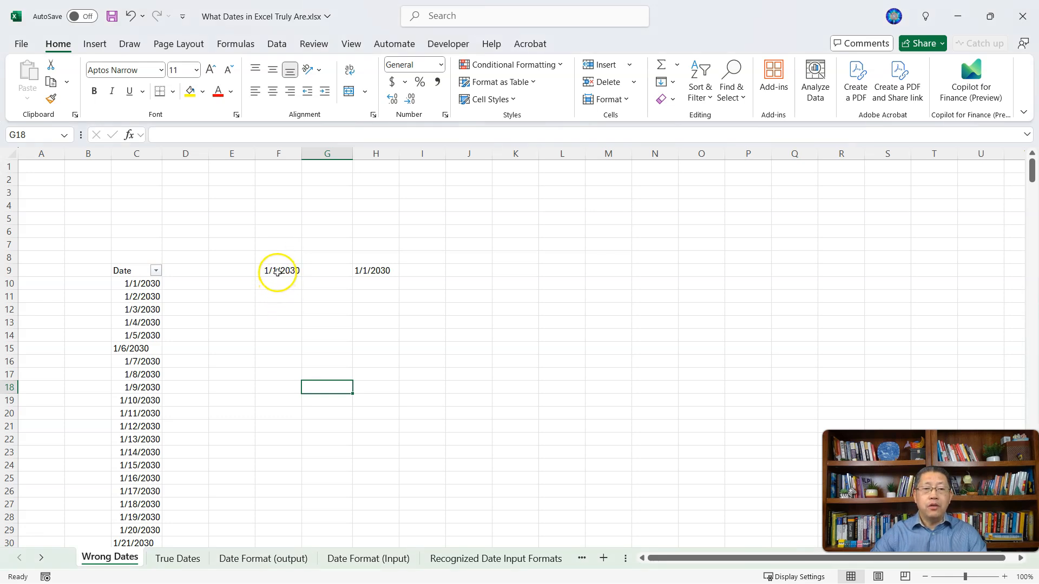
pyautogui.click(278, 271)
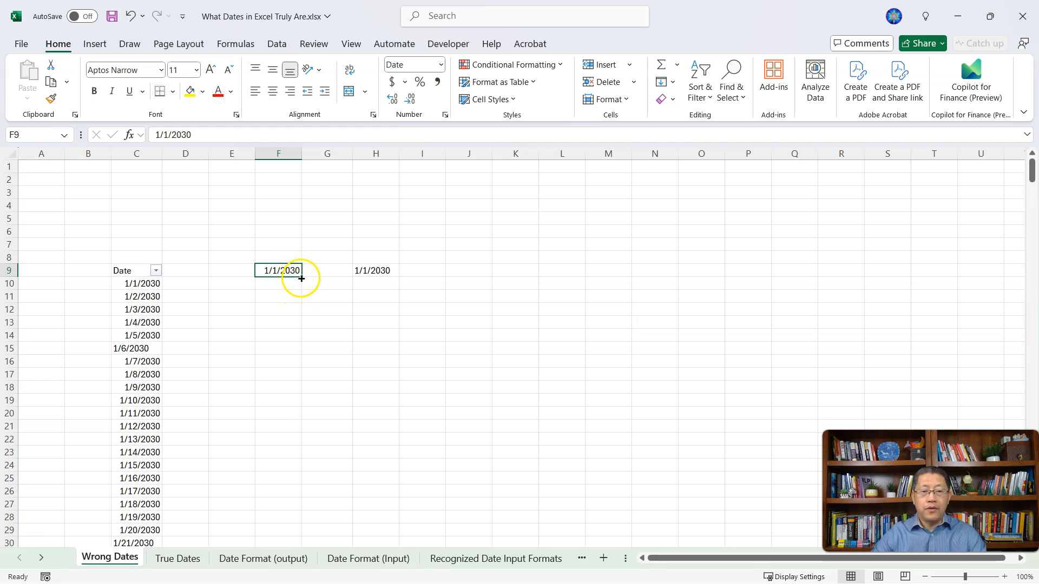
pyautogui.moveTo(301, 278); pyautogui.dragTo(285, 422)
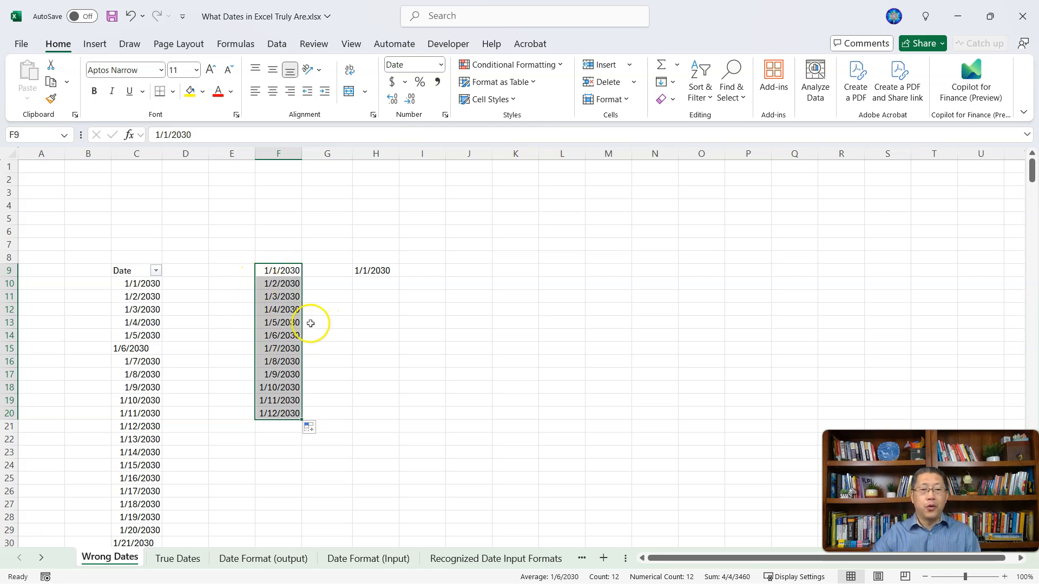
# Step: Fill the text date in H9 down through about row 20
pyautogui.click(378, 272)
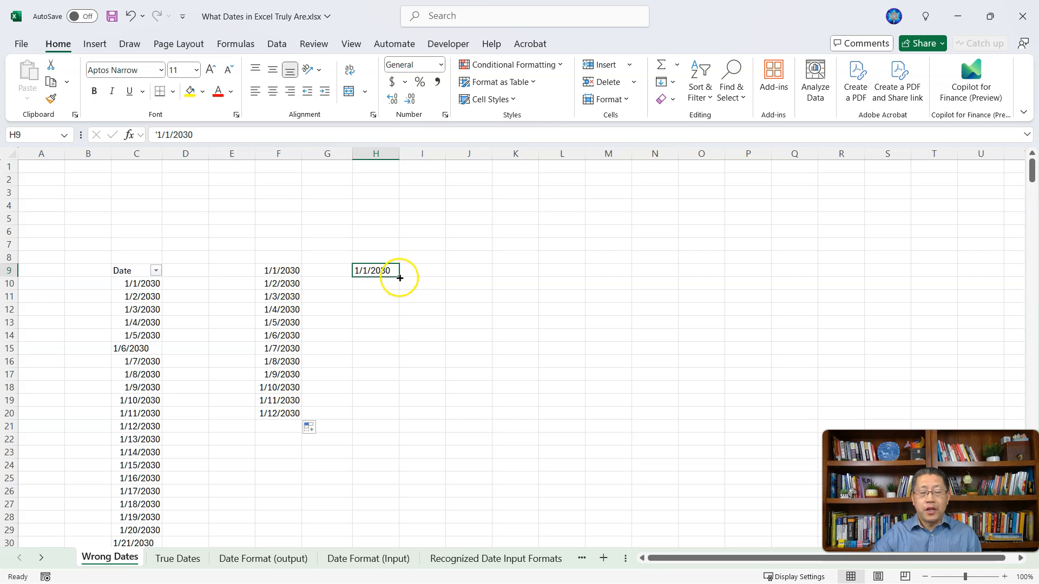
pyautogui.moveTo(399, 277); pyautogui.dragTo(388, 418)
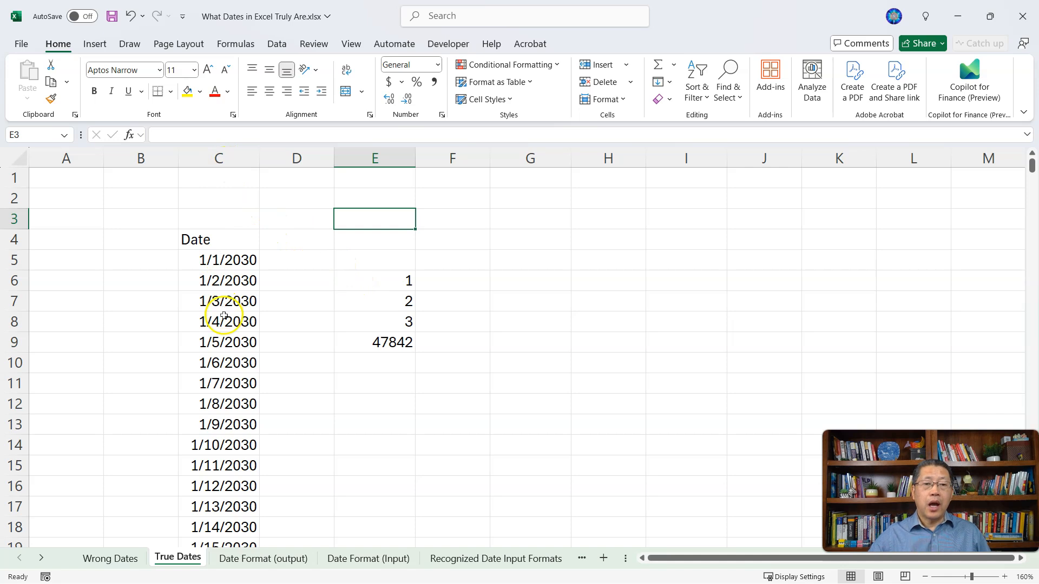
# Step: Toggle Show Formulas on and off twice to reveal the serial numbers behind the dates
pyautogui.scroll(-13, 224, 316)
pyautogui.scroll(13, 230, 332)
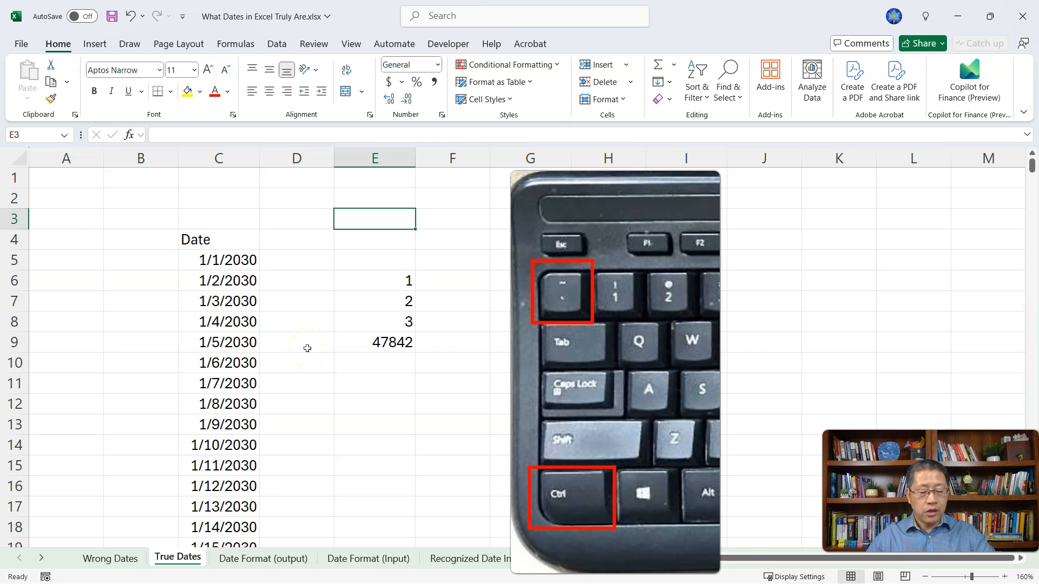
pyautogui.hotkey('ctrl', '`')
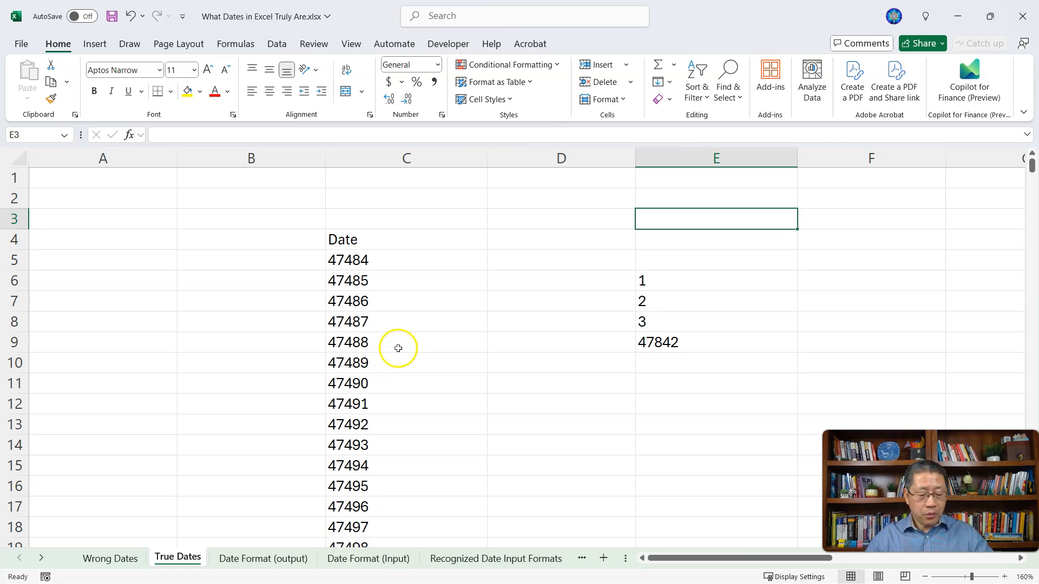
pyautogui.hotkey('ctrl', '`')
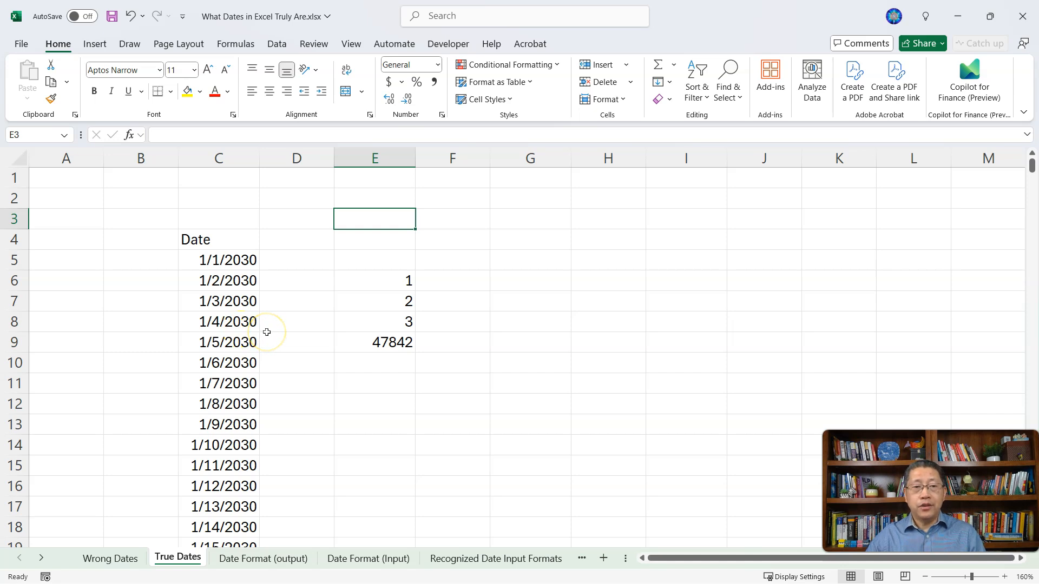
pyautogui.click(239, 45)
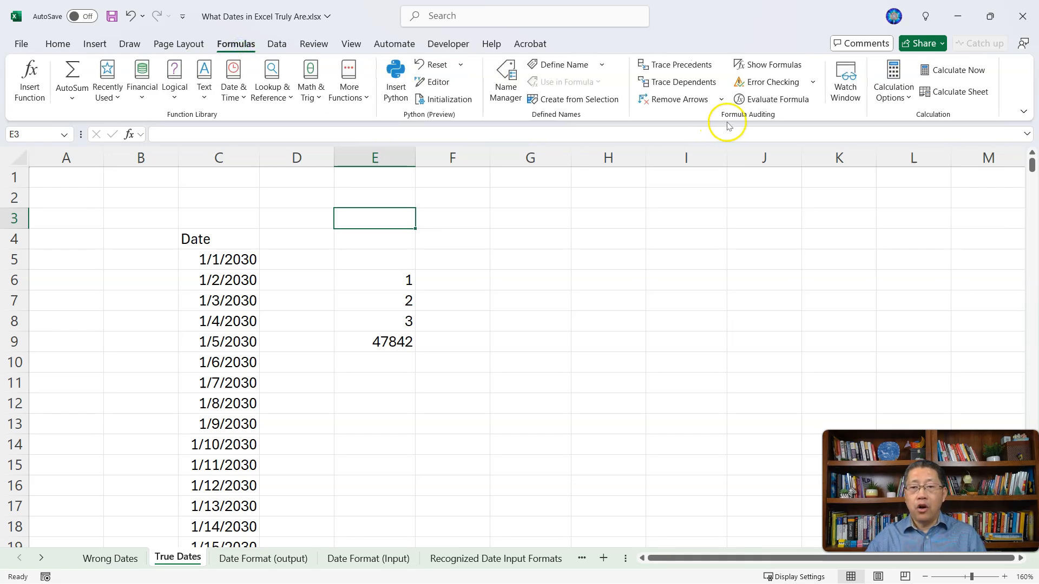
pyautogui.click(768, 71)
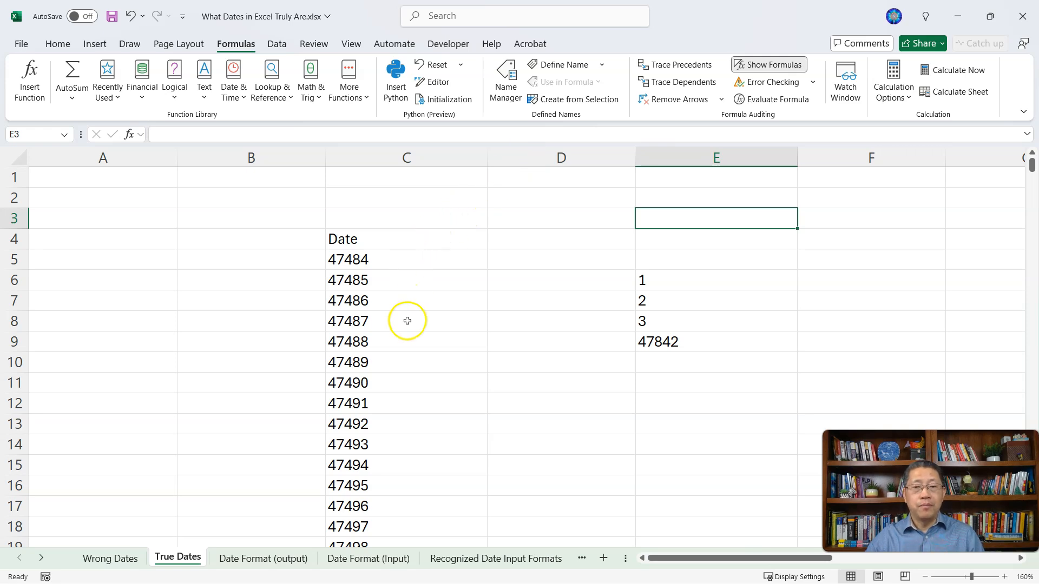
pyautogui.click(784, 66)
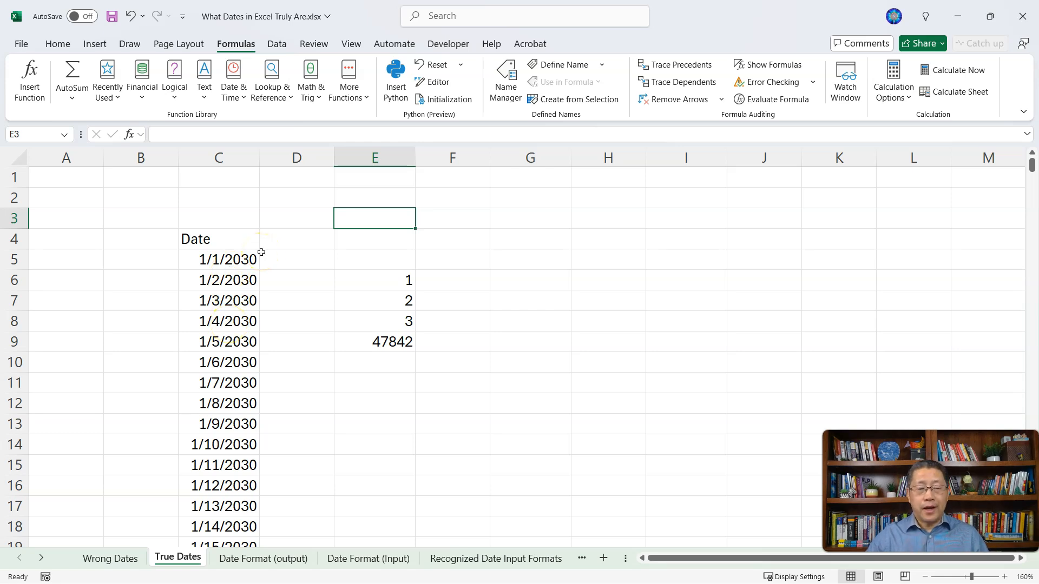
# Step: Change the number format of column C to General
pyautogui.click(221, 158)
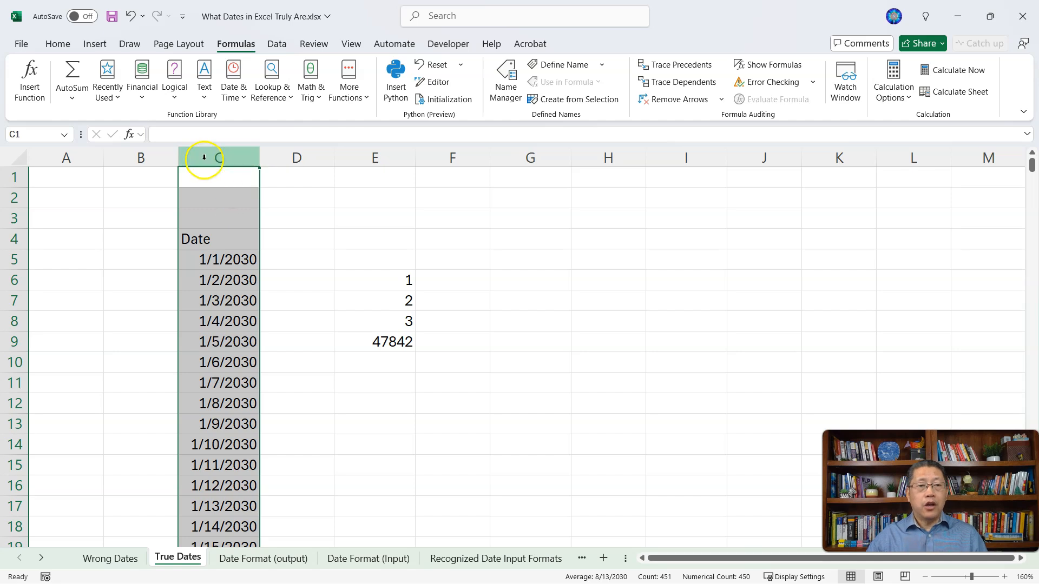
pyautogui.click(58, 44)
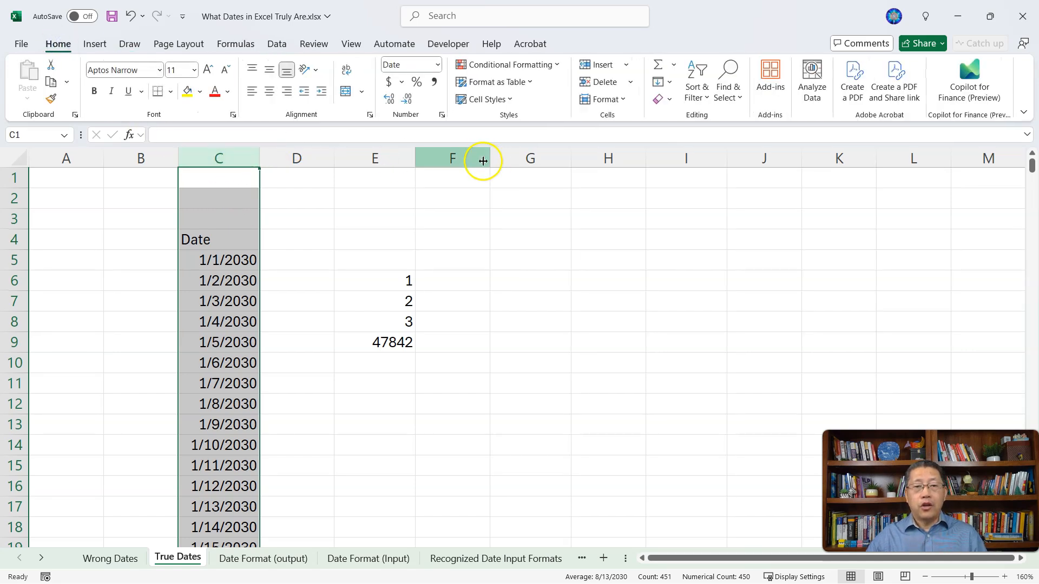
pyautogui.click(436, 66)
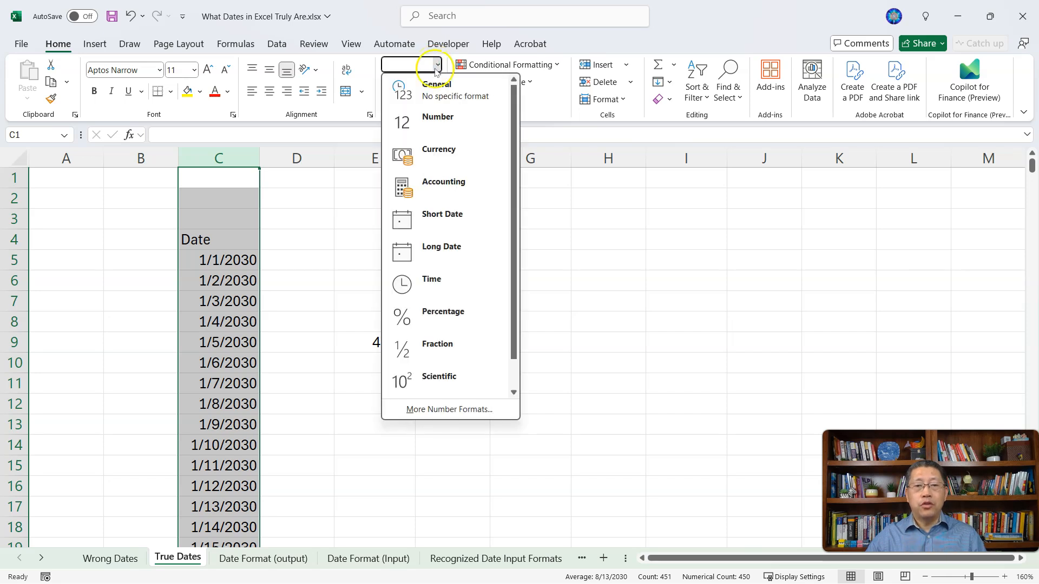
pyautogui.click(492, 96)
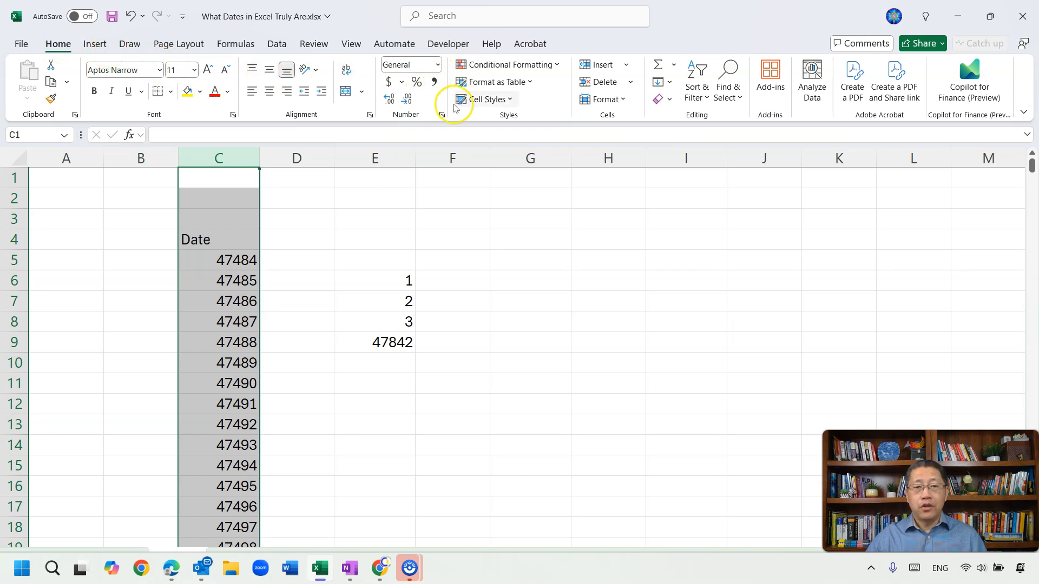
# Step: Restore column C to the Short Date number format
pyautogui.click(437, 69)
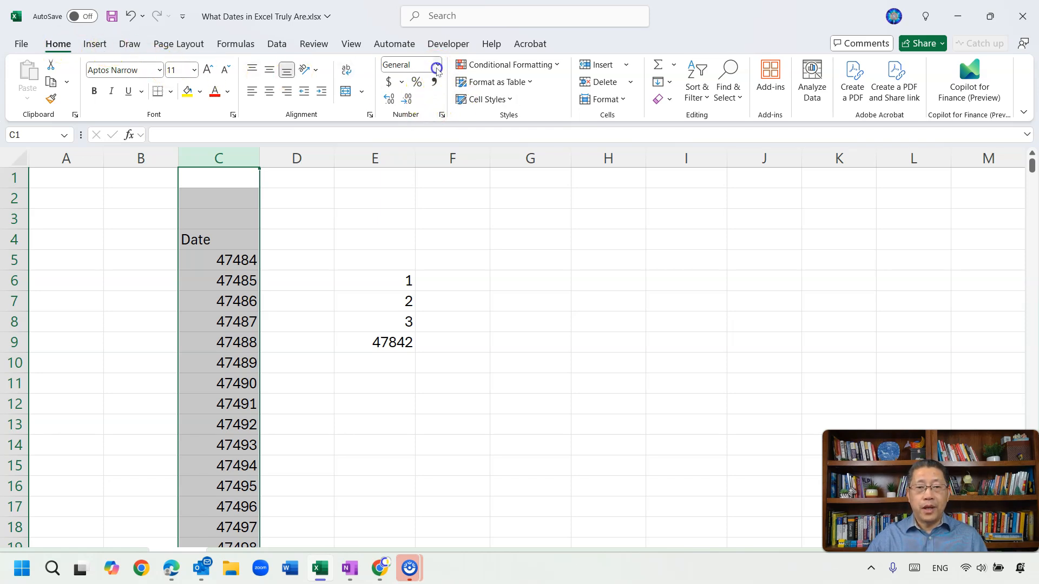
pyautogui.click(453, 216)
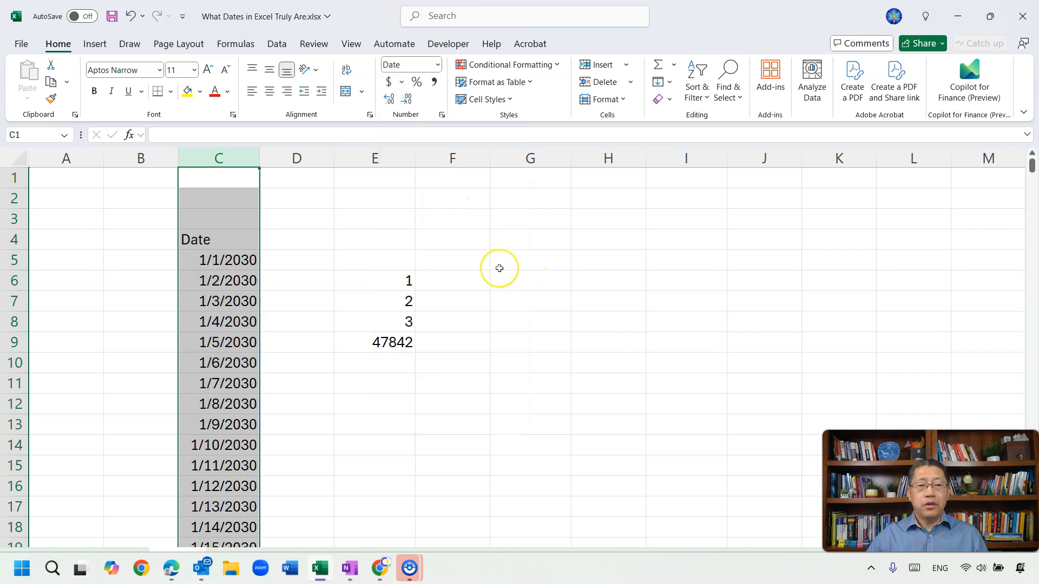
pyautogui.click(453, 279)
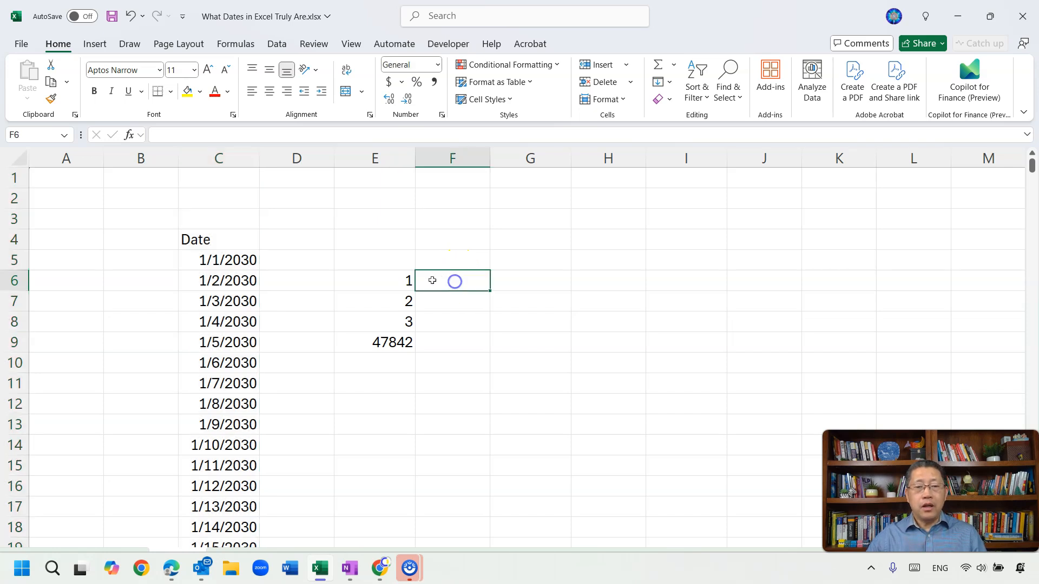
# Step: Copy the numbers in E6:E9 and paste them into G6:G9
pyautogui.click(391, 278)
pyautogui.moveTo(390, 278); pyautogui.dragTo(389, 341)
pyautogui.click(390, 341)
pyautogui.moveTo(389, 280); pyautogui.dragTo(390, 343)
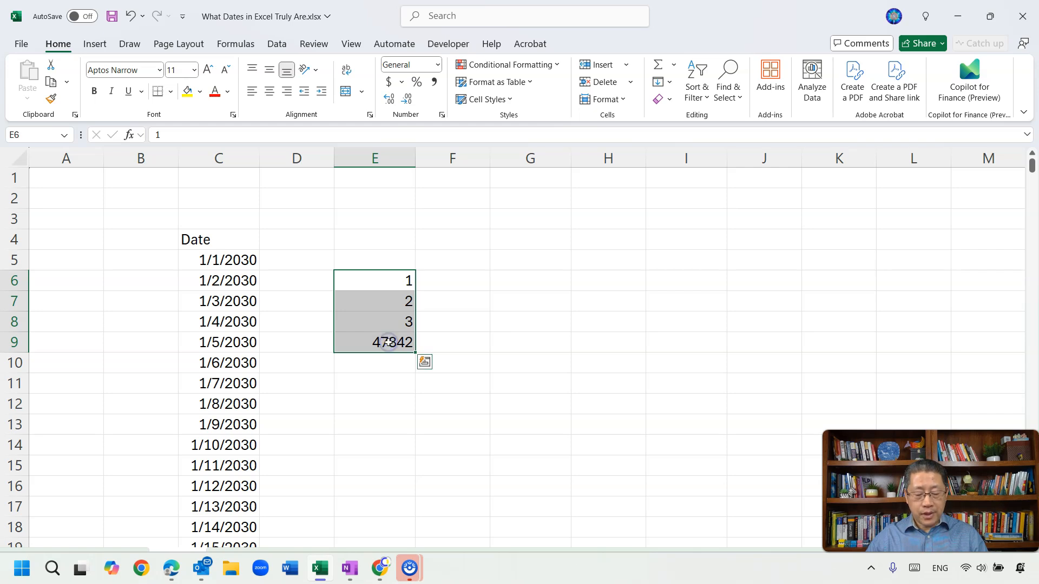
pyautogui.hotkey('ctrl', 'c')
pyautogui.click(537, 282)
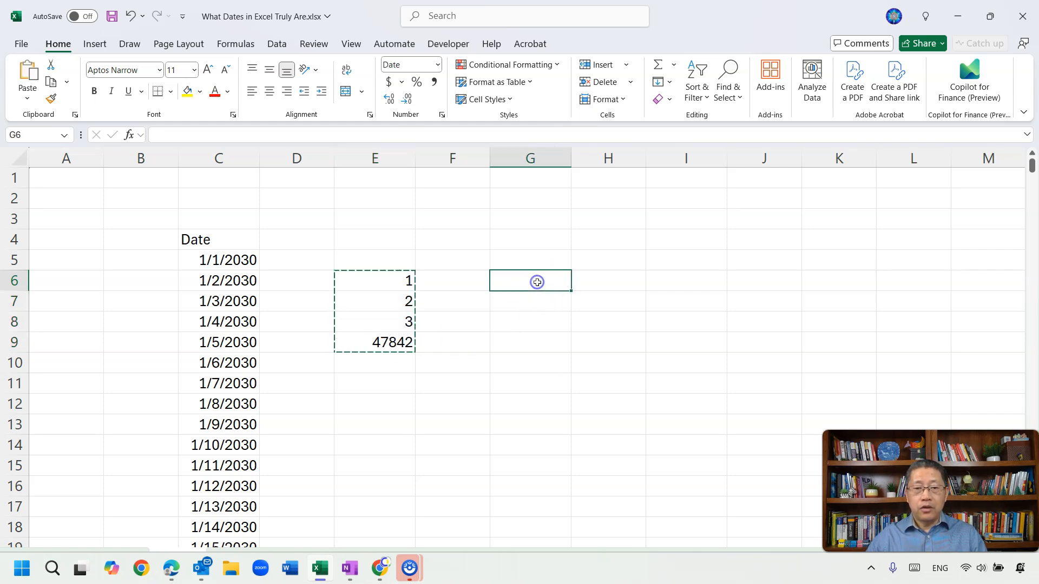
pyautogui.hotkey('ctrl', 'v')
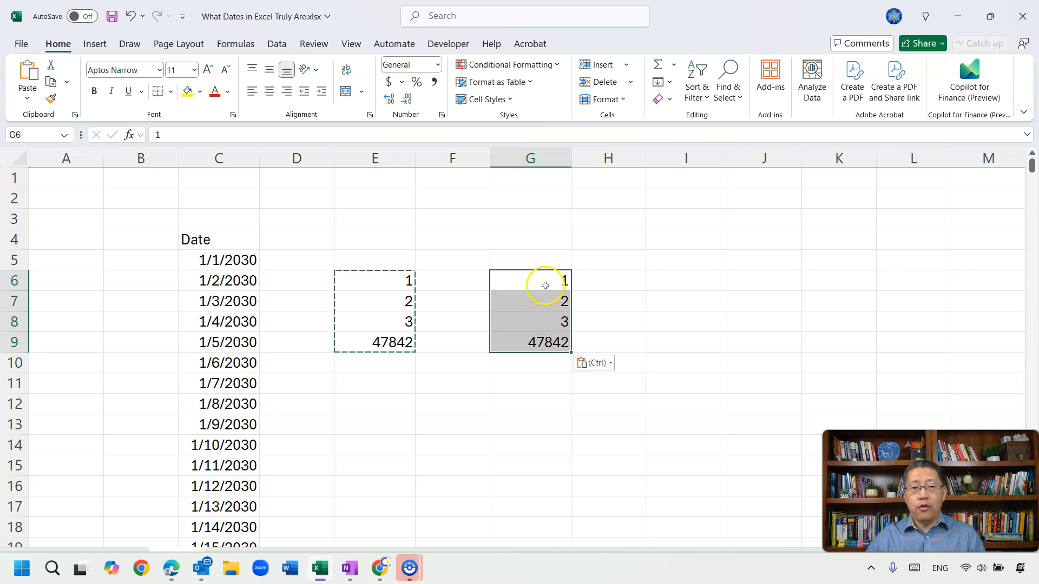
# Step: Apply the Short Date number format to the pasted numbers in G6:G9
pyautogui.click(63, 44)
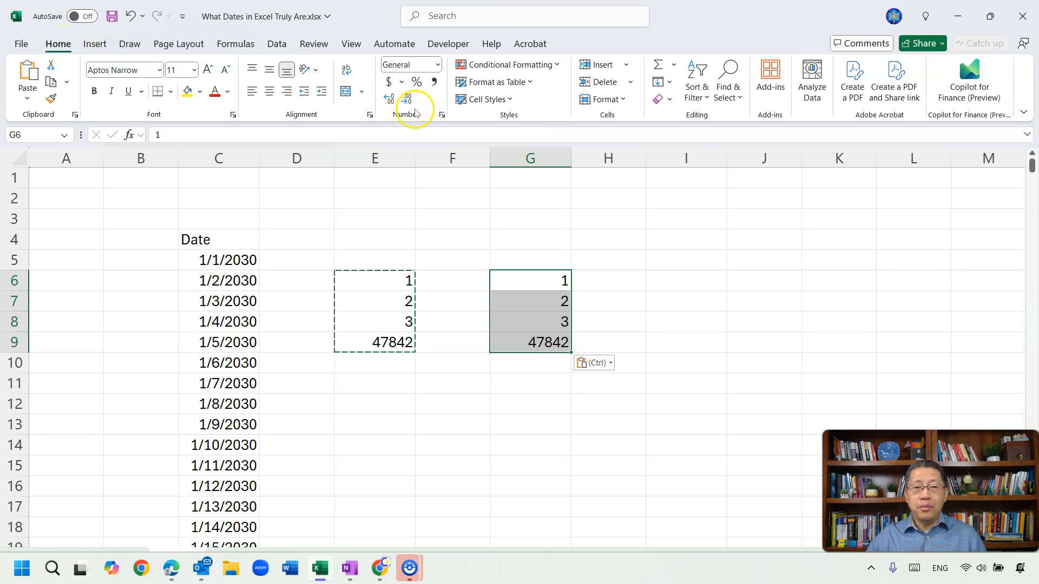
pyautogui.click(438, 66)
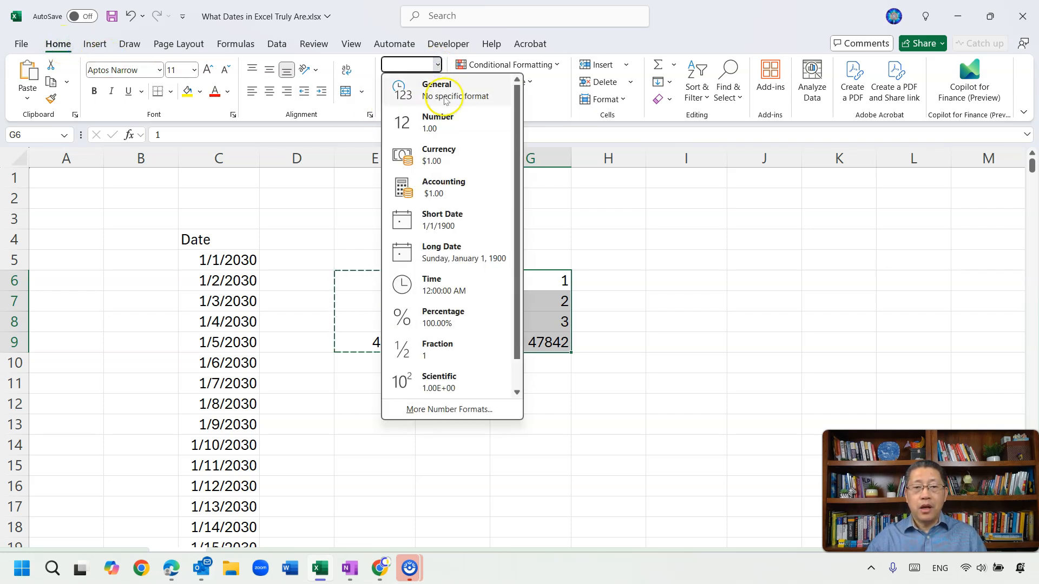
pyautogui.click(452, 213)
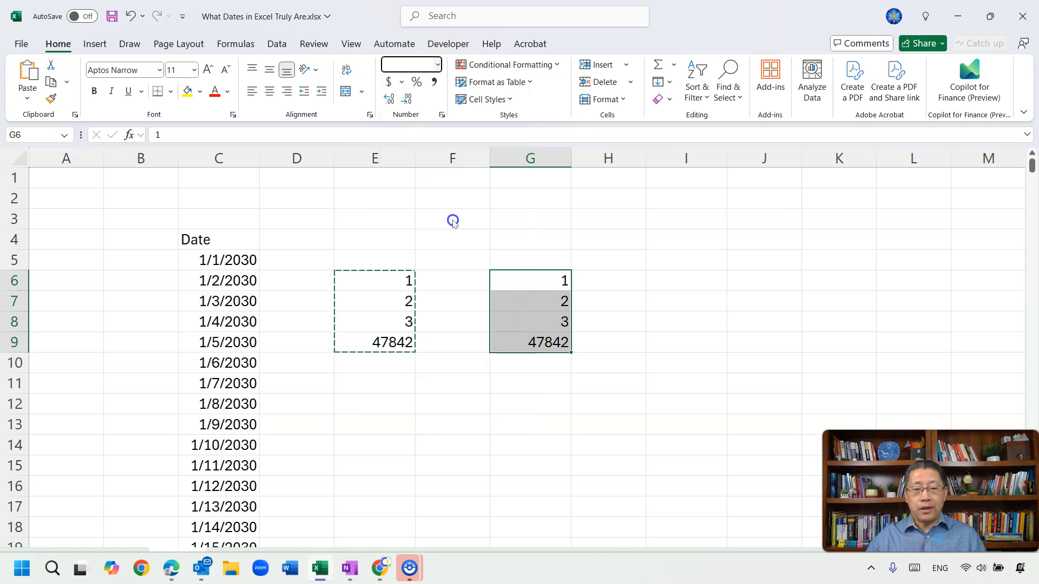
pyautogui.click(529, 279)
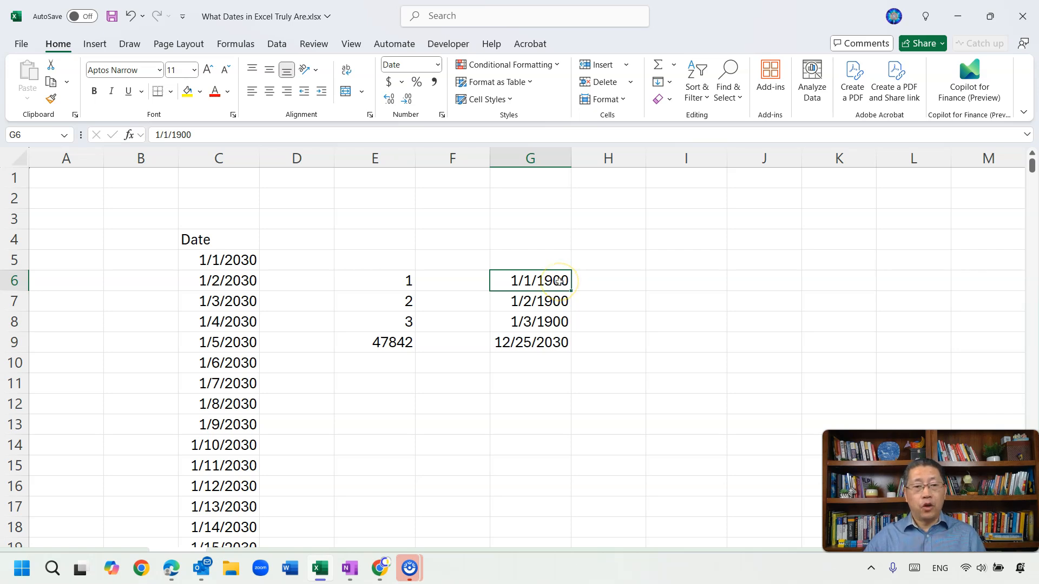
# Step: Enter the formula =G9+7 in G11 to add seven days to the date in G9
pyautogui.click(537, 379)
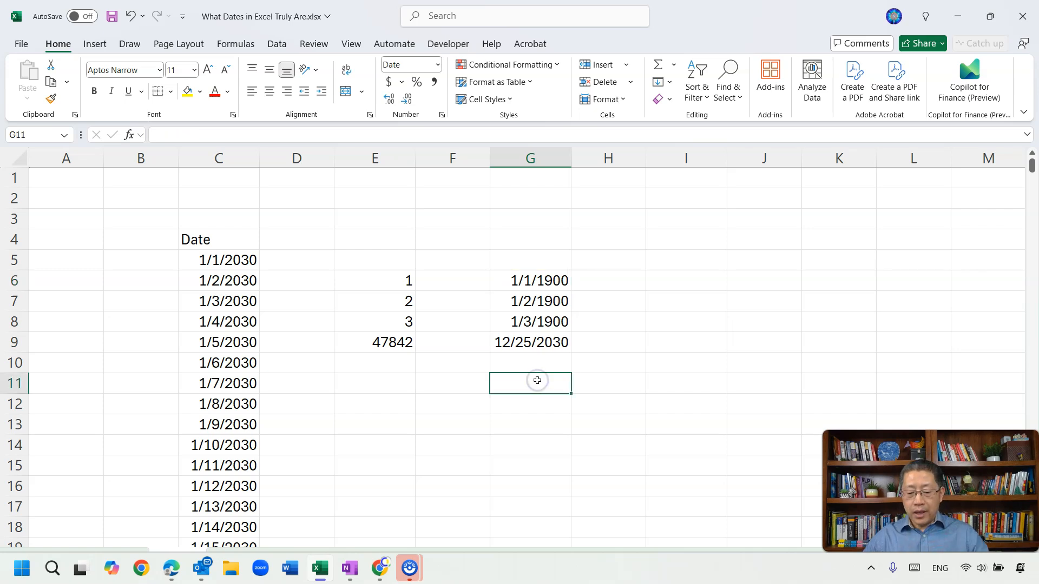
pyautogui.write('=')
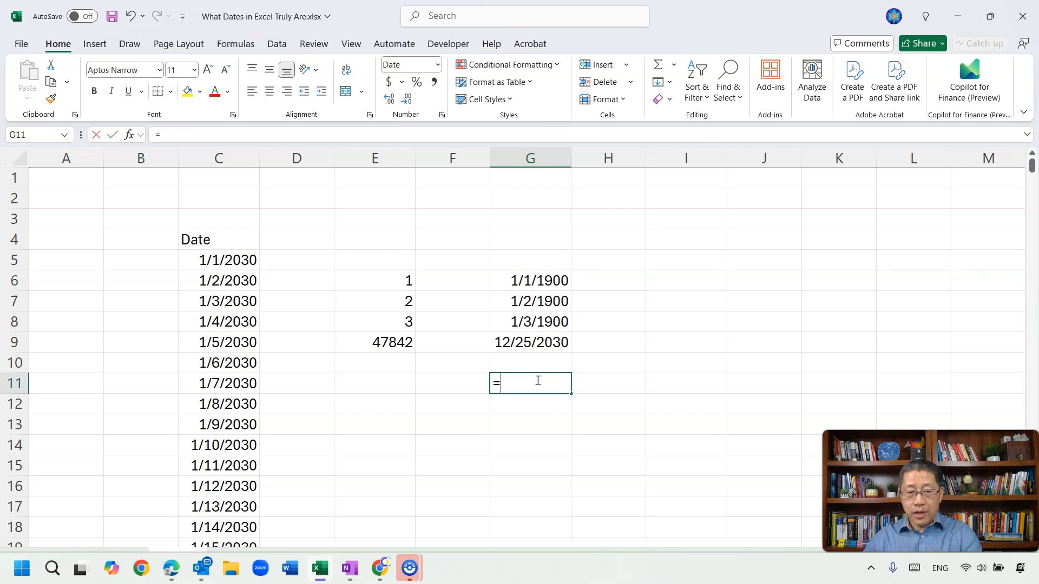
pyautogui.click(534, 342)
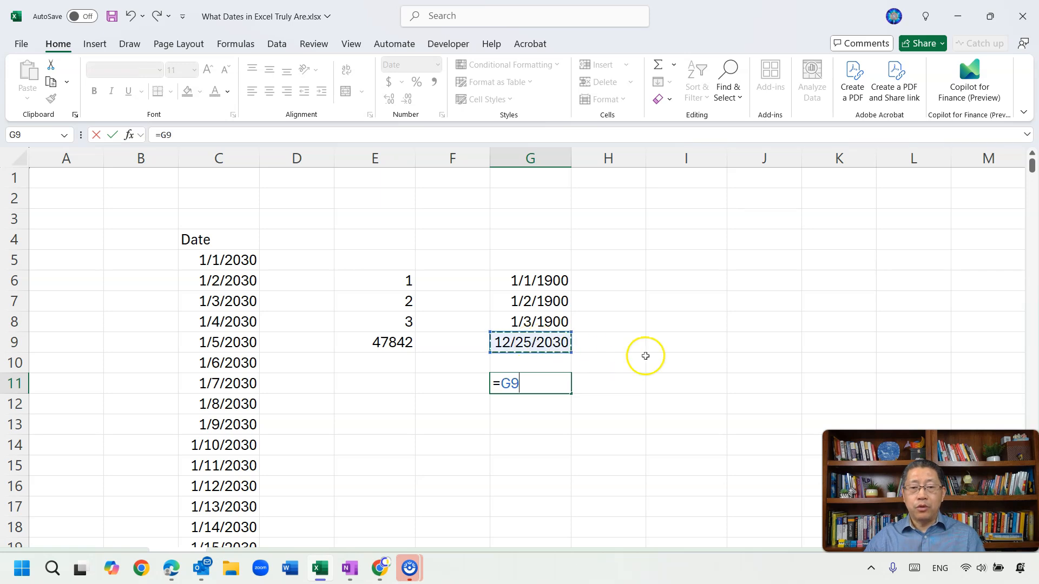
pyautogui.write('+7')
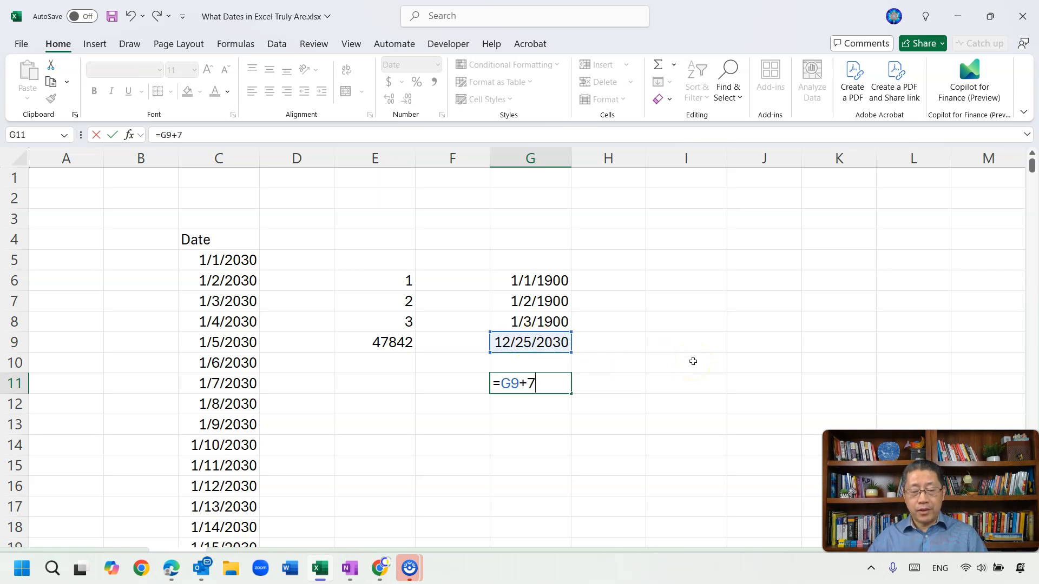
pyautogui.press('Return')
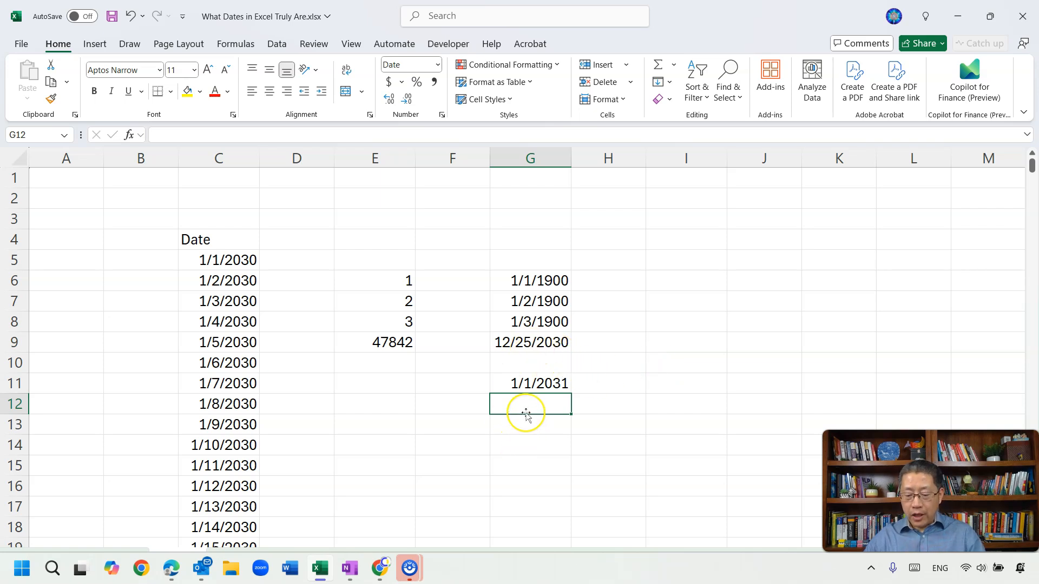
# Step: Enter the formula =G9+365 in G12 to add 365 days to the date in G9
pyautogui.write('=')
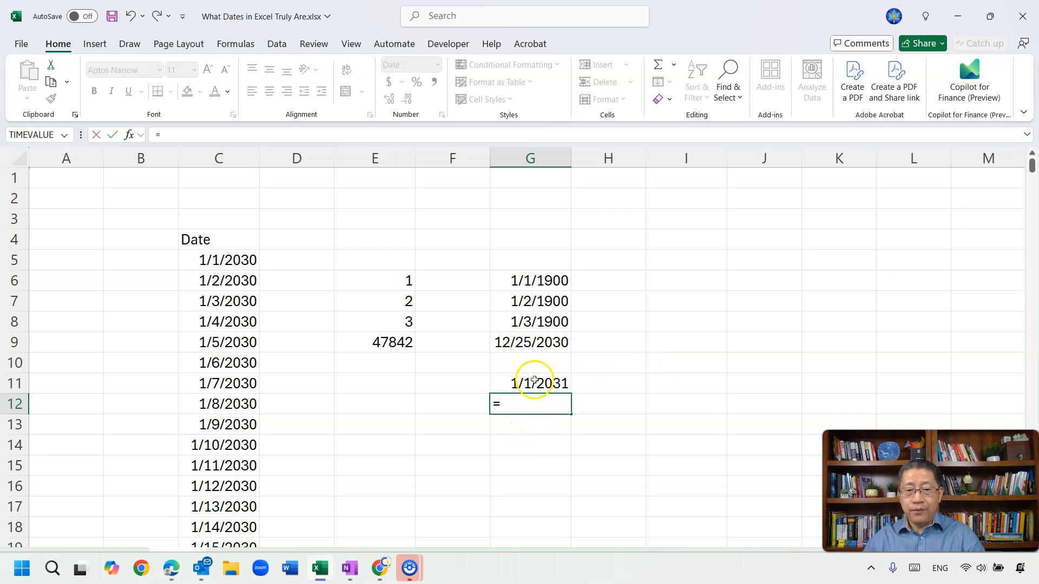
pyautogui.click(552, 342)
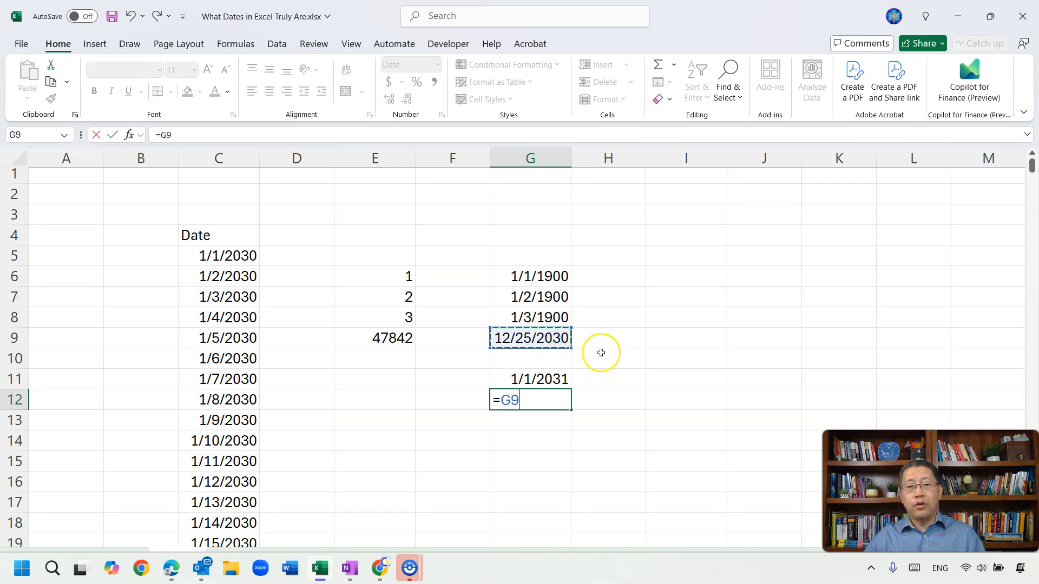
pyautogui.write('+365')
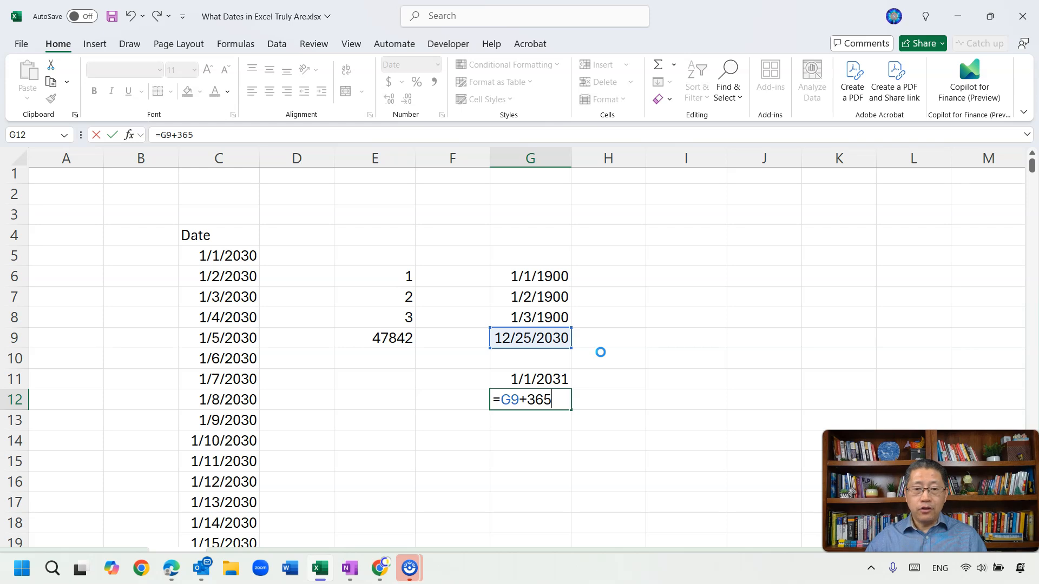
pyautogui.press('Return')
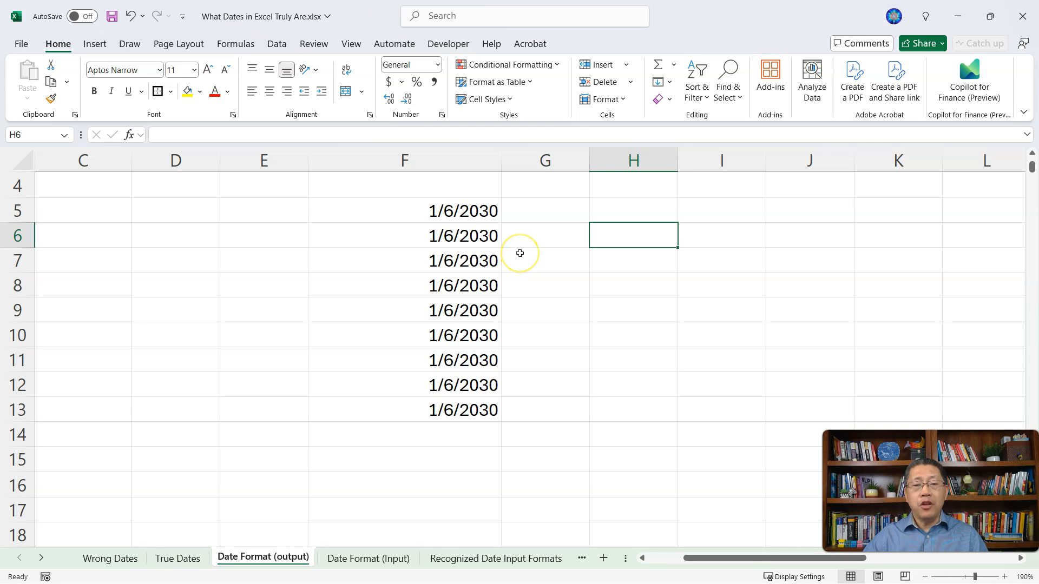
# Step: Apply the Long Date number format to the date in F5
pyautogui.click(443, 220)
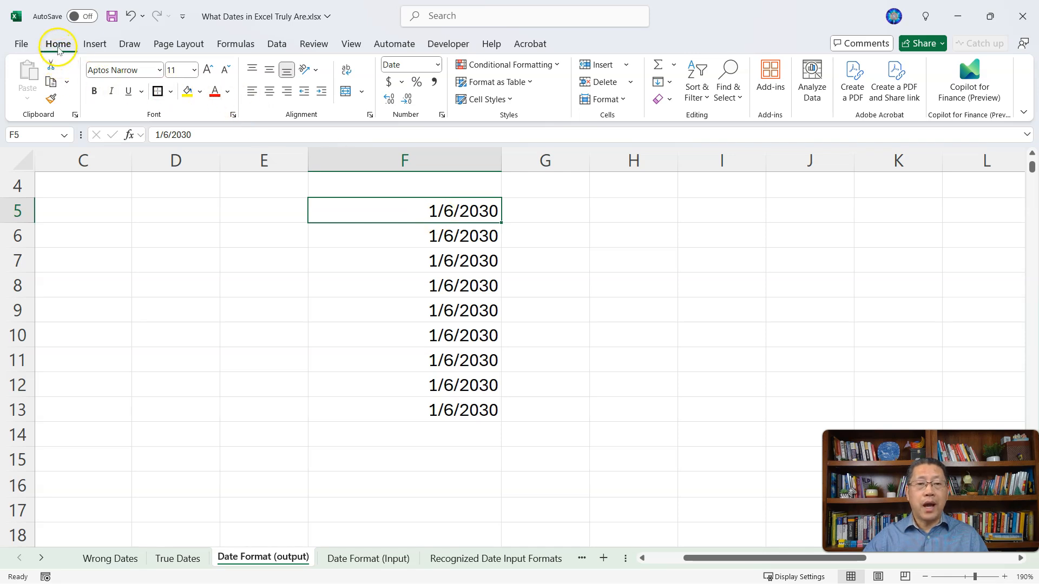
pyautogui.click(437, 65)
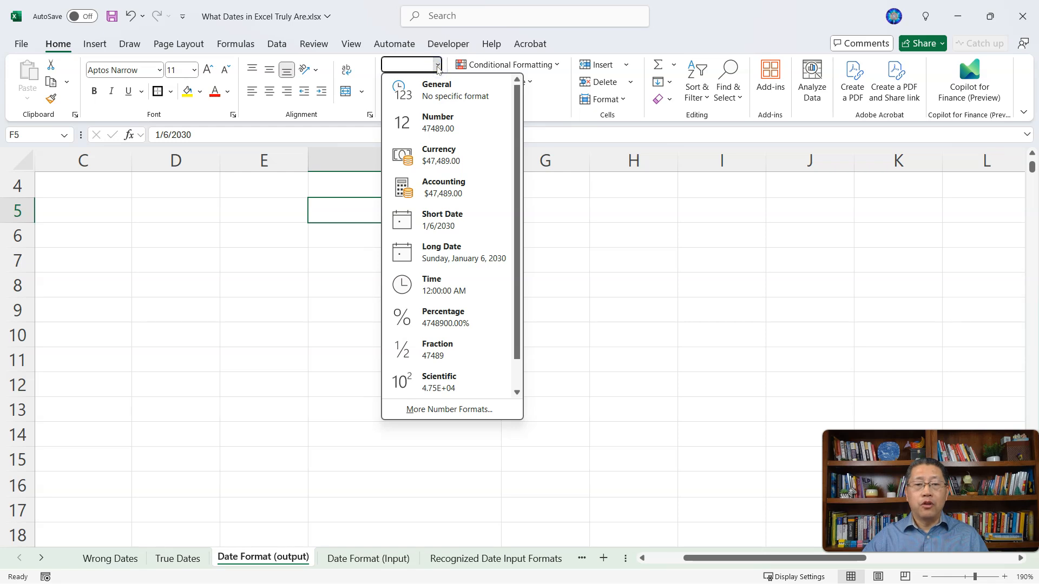
pyautogui.click(454, 258)
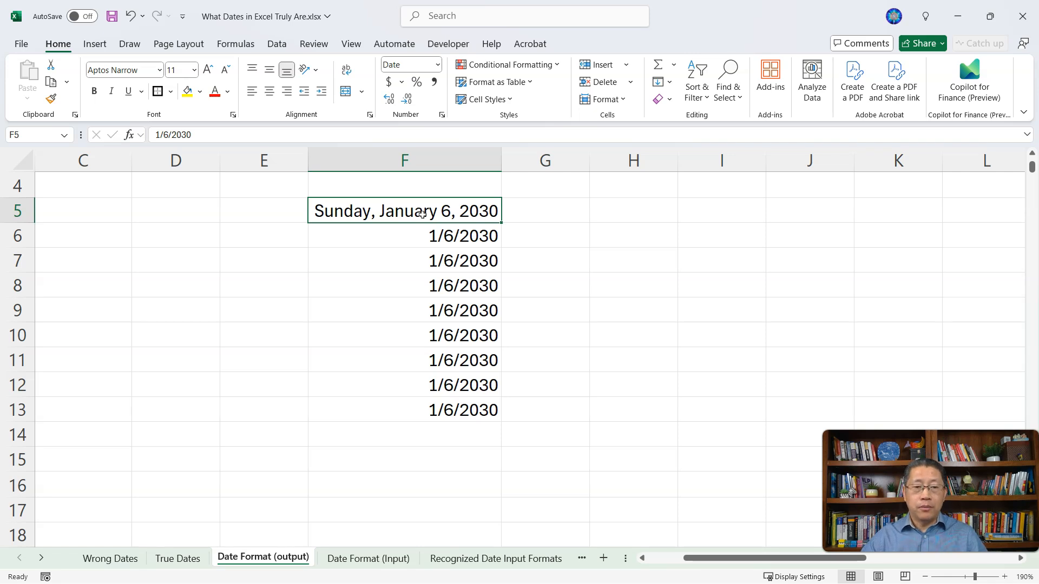
# Step: Switch the sheet to show the underlying serial numbers behind the dates, then switch back to normal display
pyautogui.hotkey('ctrl', '`')
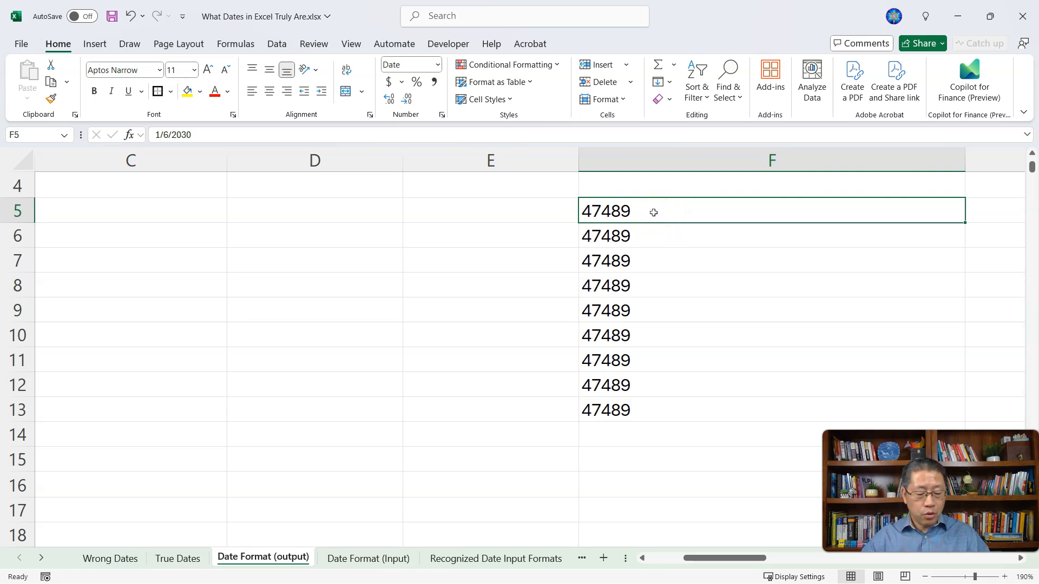
pyautogui.hotkey('ctrl', '`')
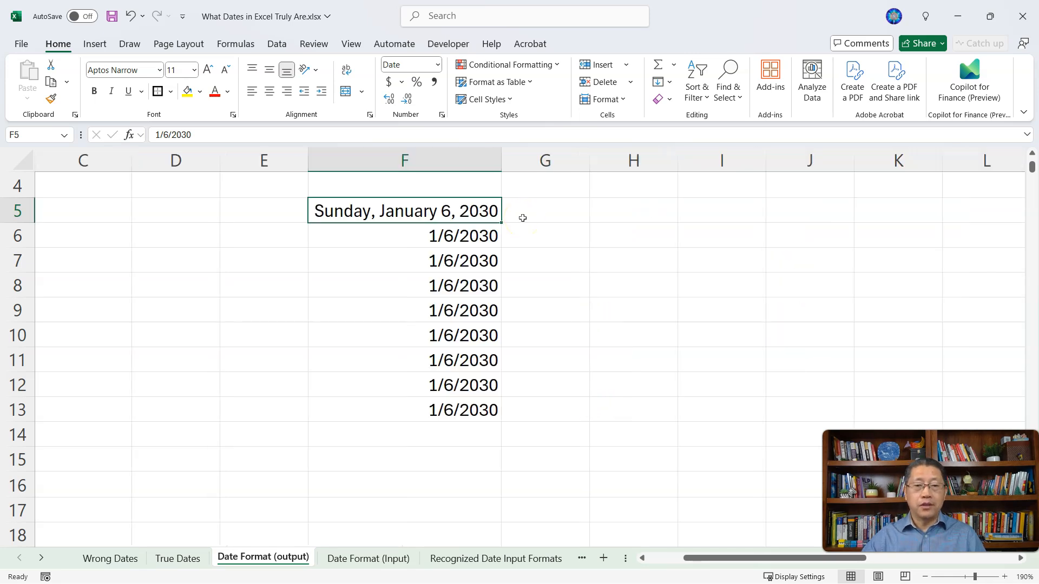
# Step: Format the date in F6 with the 2012-03-14 date type in Format Cells
pyautogui.click(416, 236)
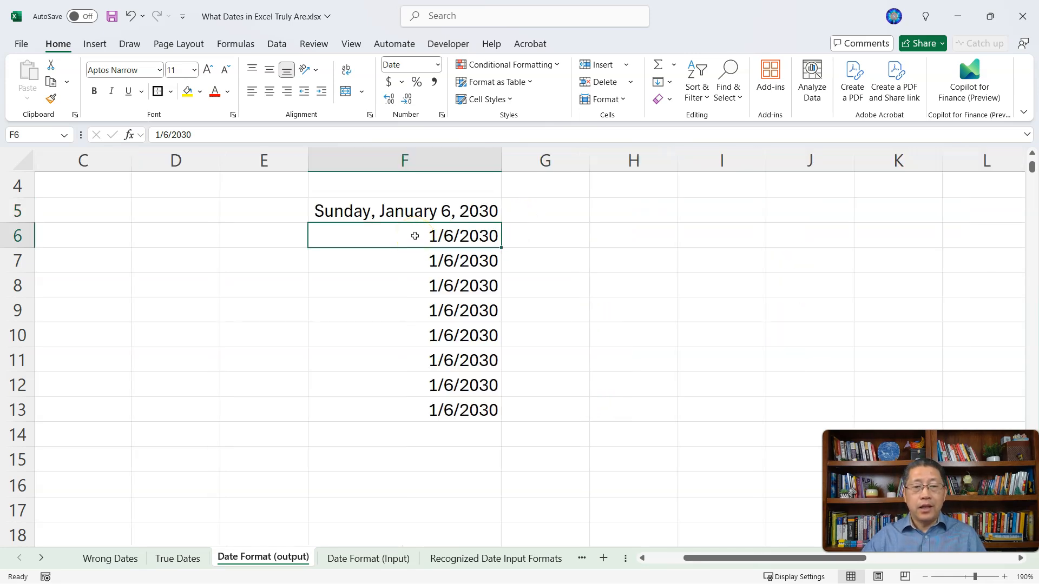
pyautogui.click(415, 240)
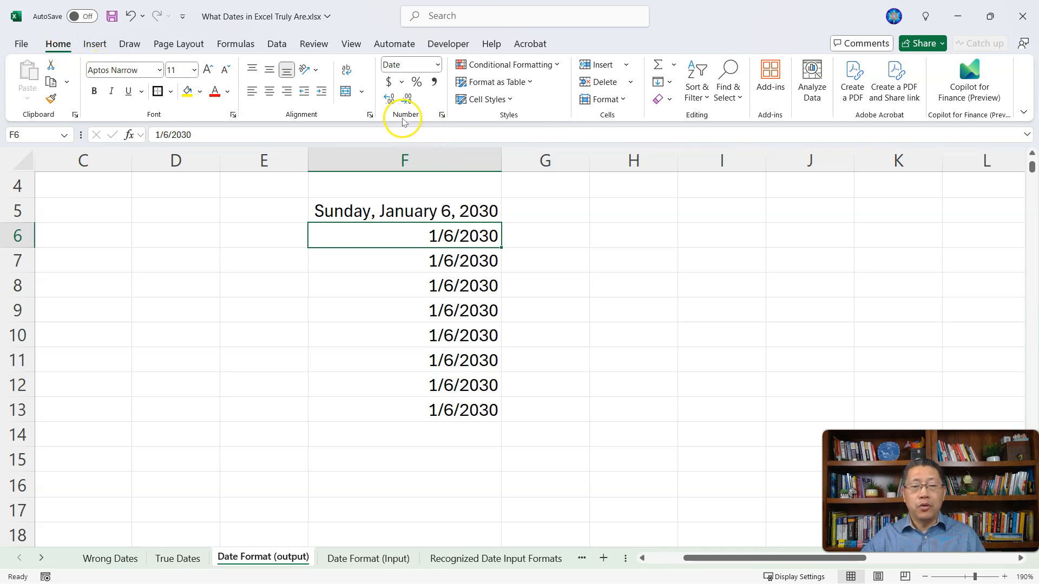
pyautogui.click(442, 116)
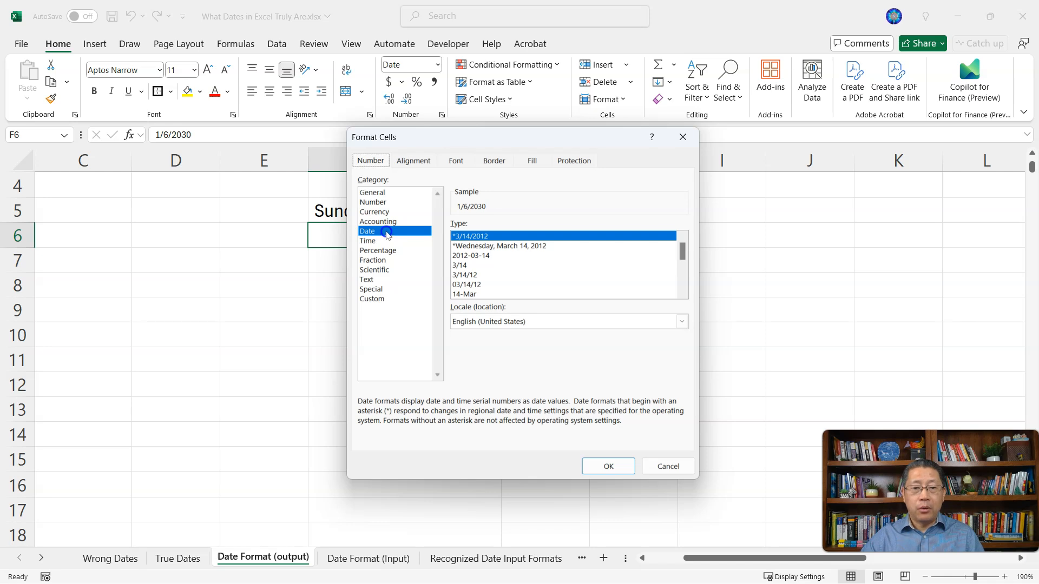
pyautogui.click(475, 256)
pyautogui.click(611, 466)
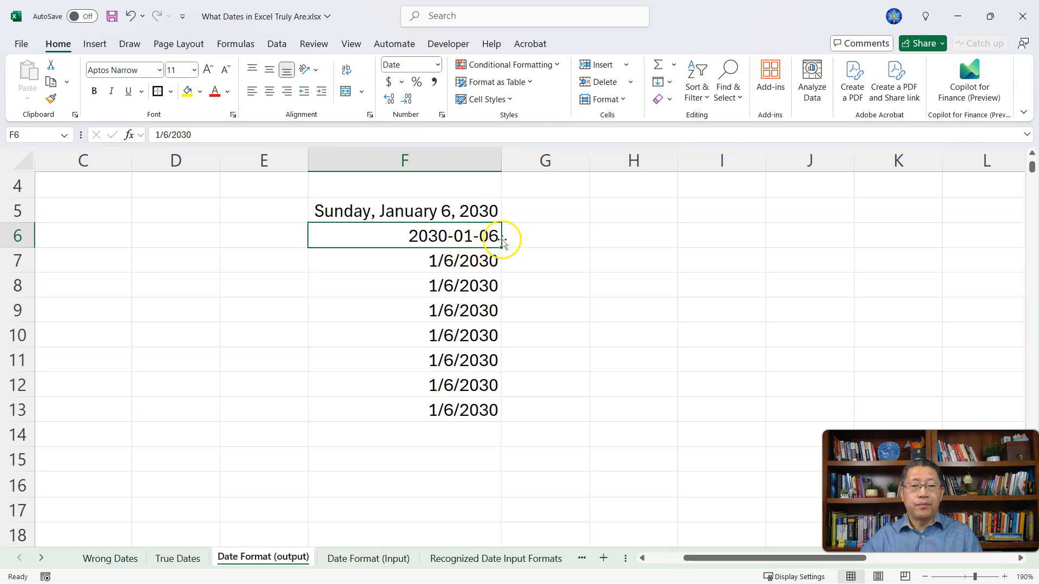
# Step: Format the date in F7 with the 14-Mar date type in Format Cells
pyautogui.click(443, 262)
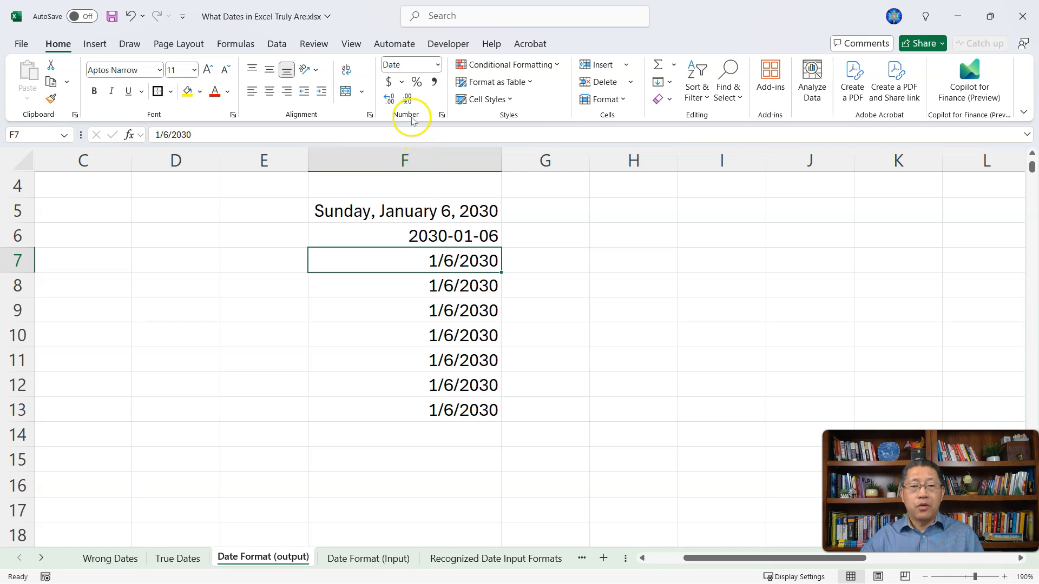
pyautogui.click(442, 116)
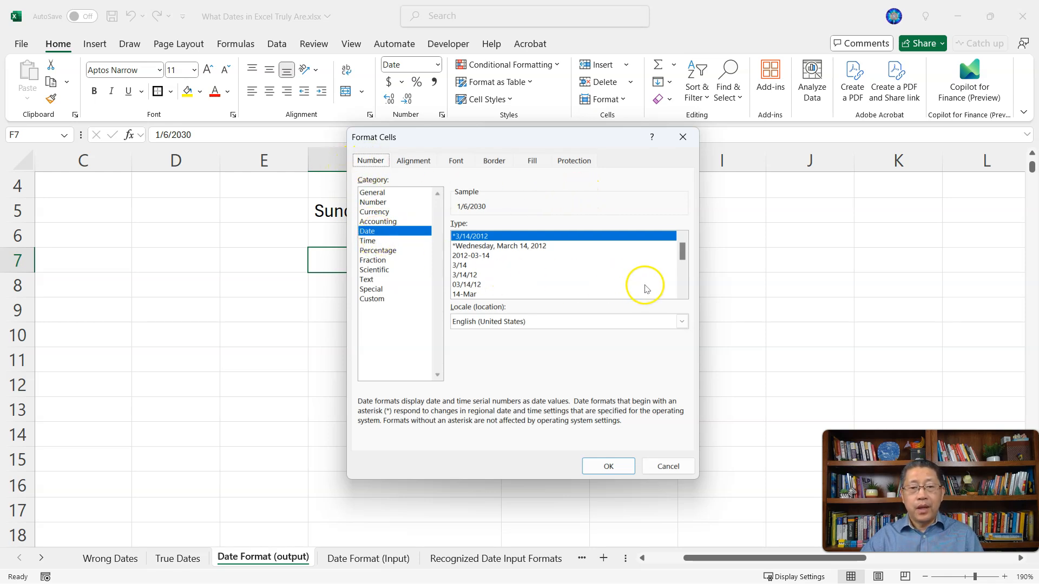
pyautogui.click(488, 297)
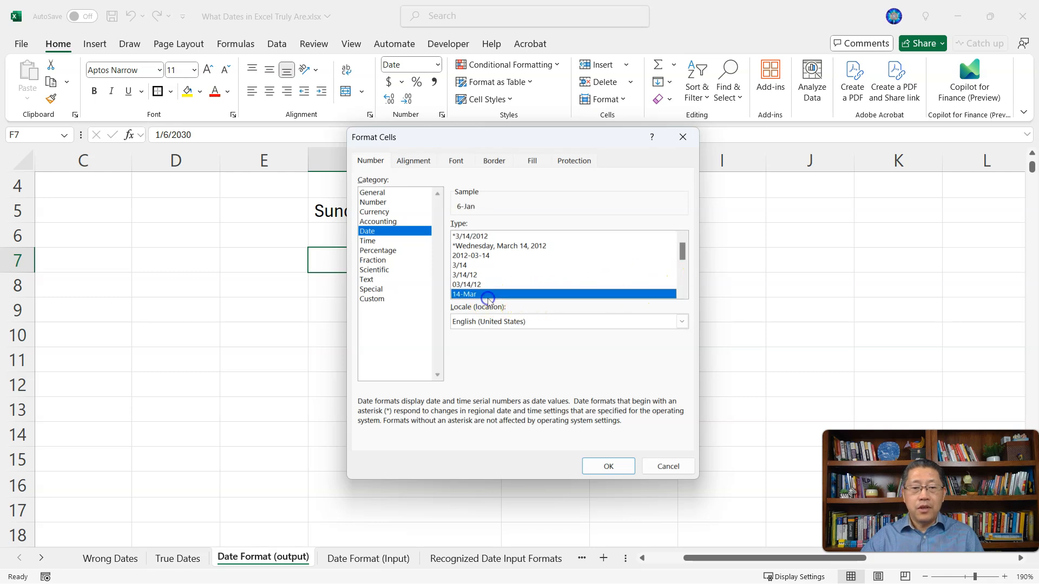
pyautogui.click(623, 463)
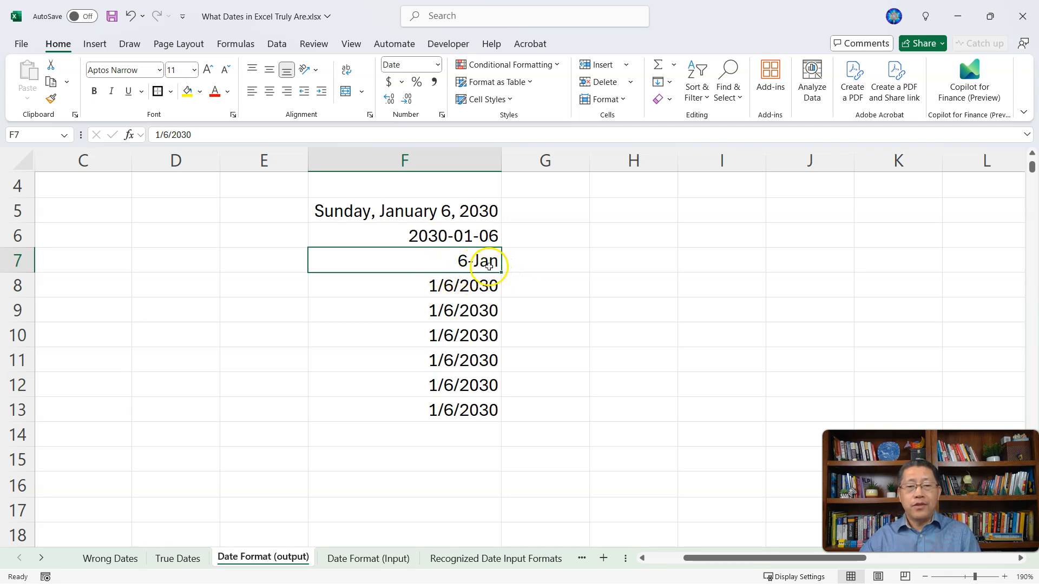
# Step: Format the date in F8 with the 14-Mar-2012 date type in Format Cells
pyautogui.click(462, 287)
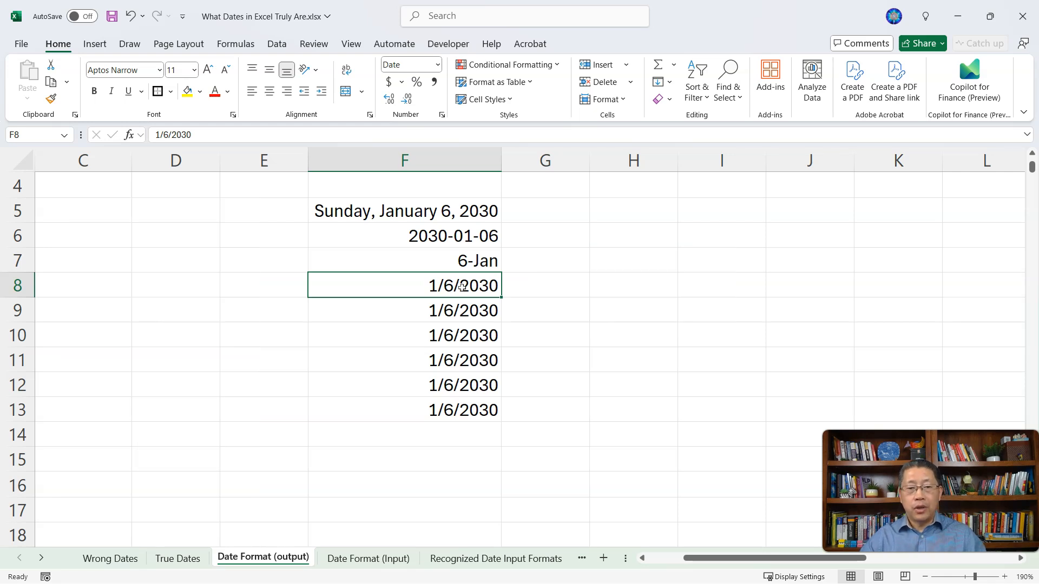
pyautogui.hotkey('ctrl', '1')
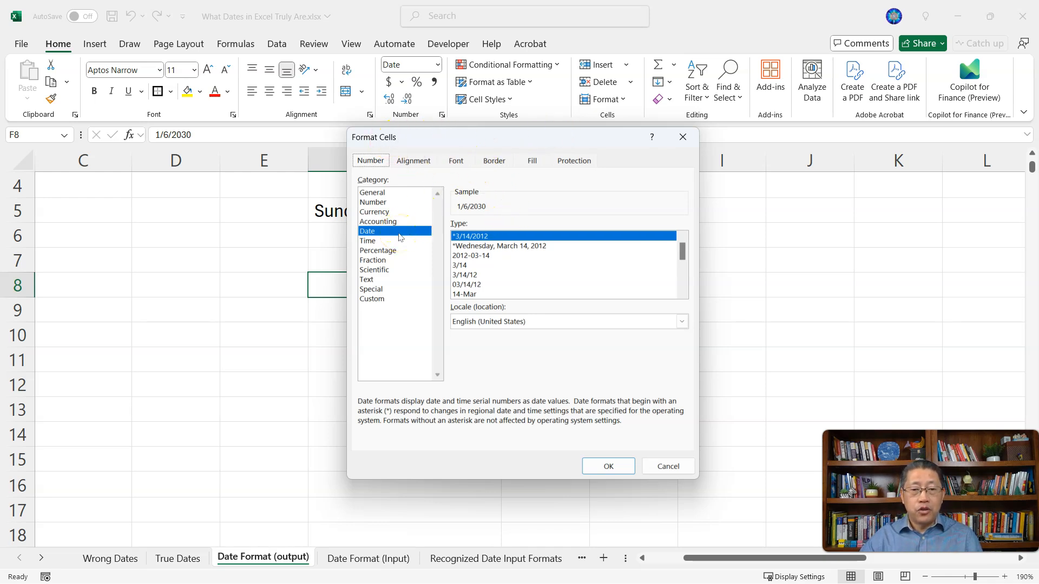
pyautogui.click(682, 280)
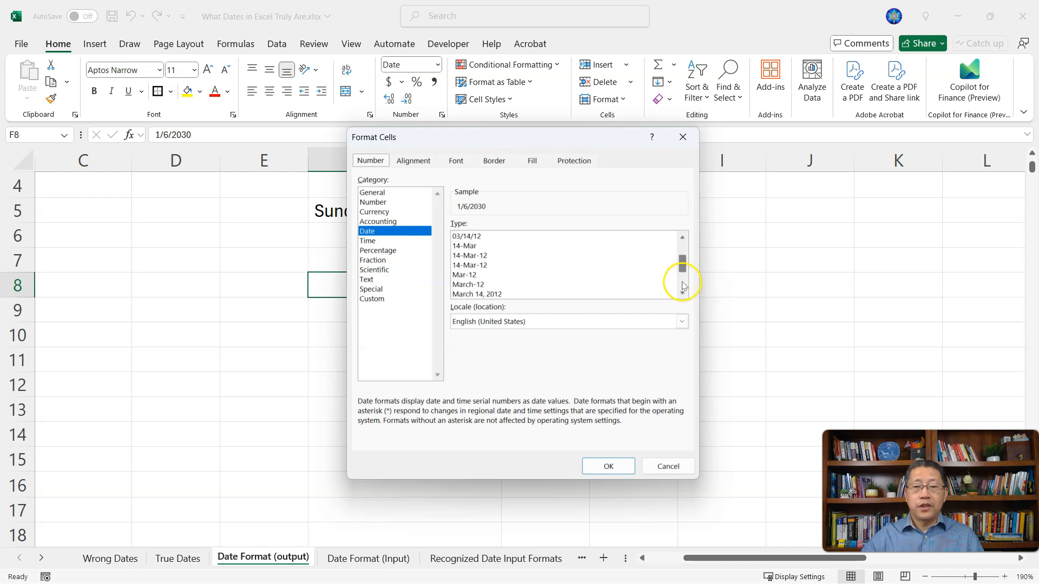
pyautogui.doubleClick(495, 295)
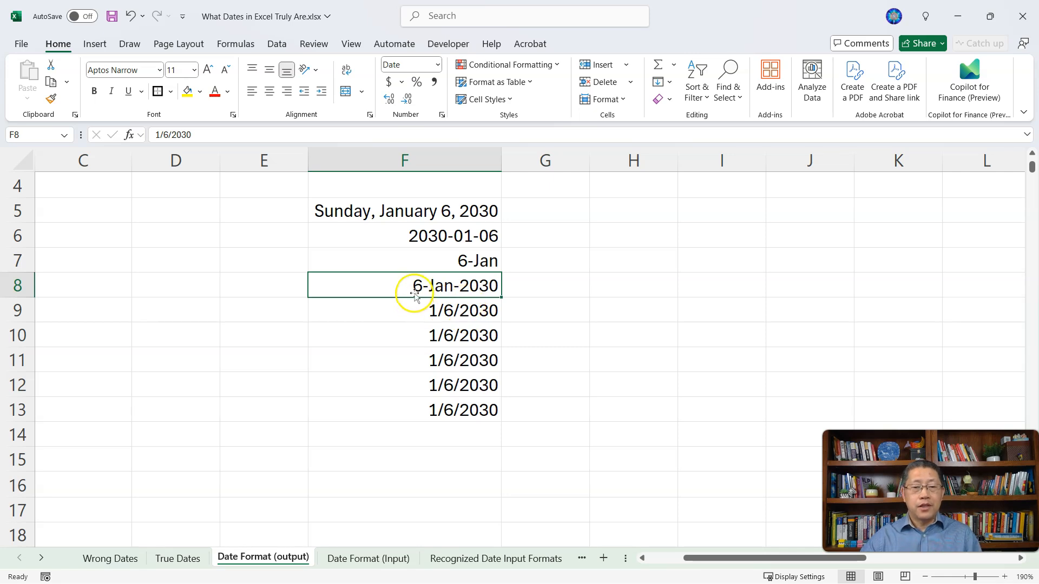
# Step: Format the date in F9 with the M-12 date type in Format Cells
pyautogui.click(457, 313)
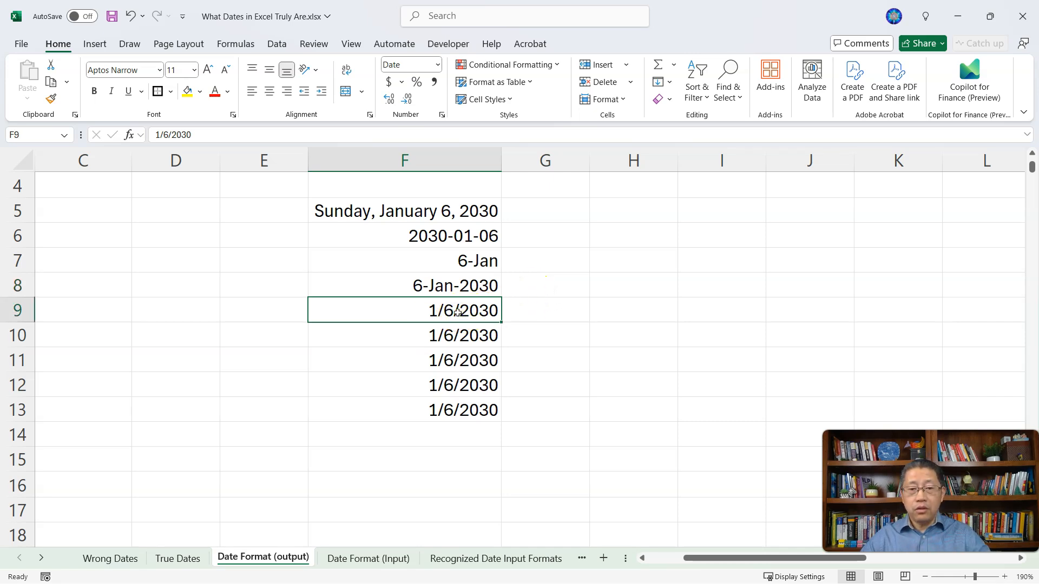
pyautogui.hotkey('ctrl', '1')
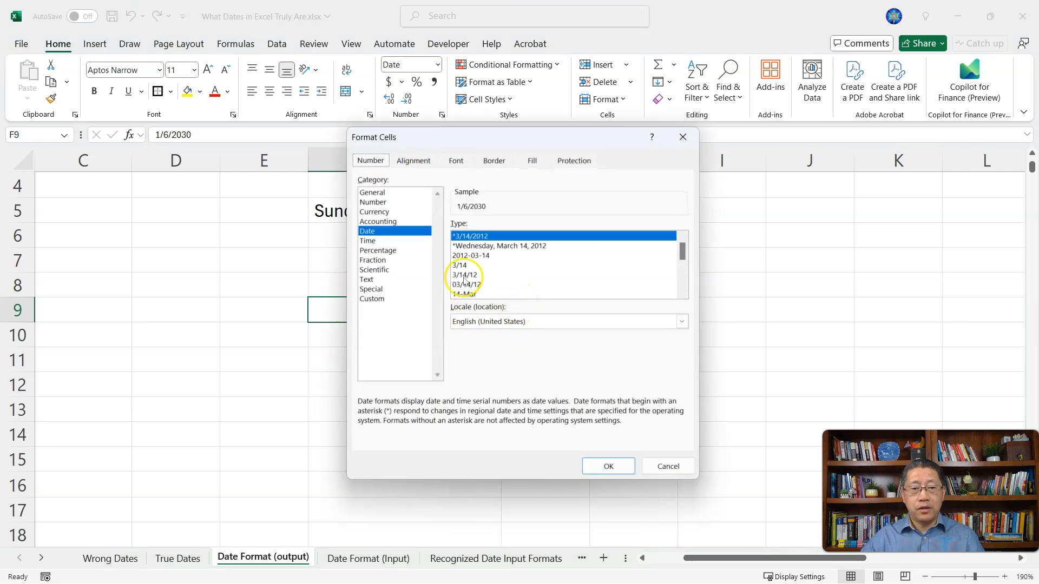
pyautogui.click(685, 280)
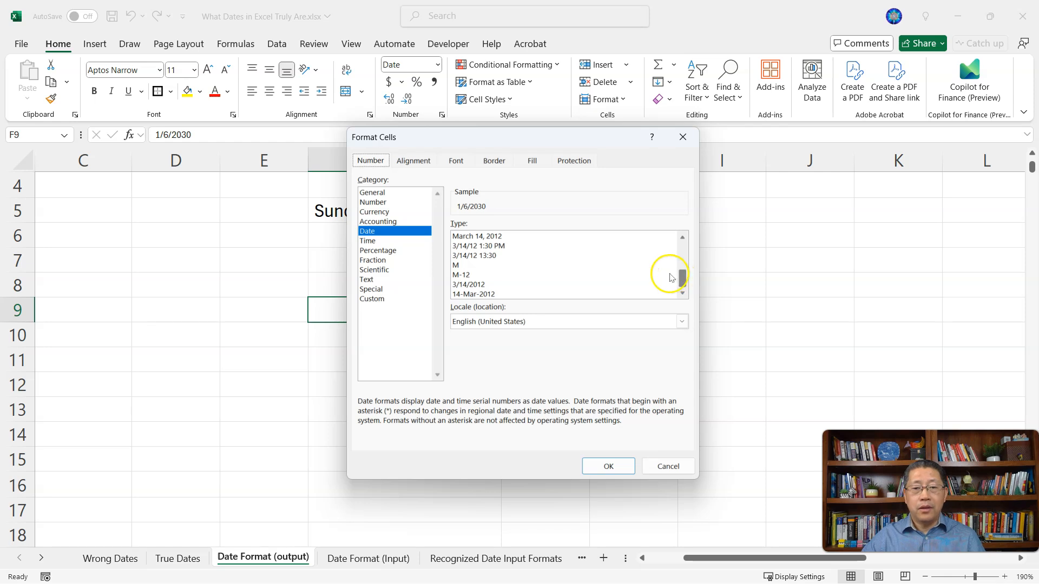
pyautogui.click(545, 276)
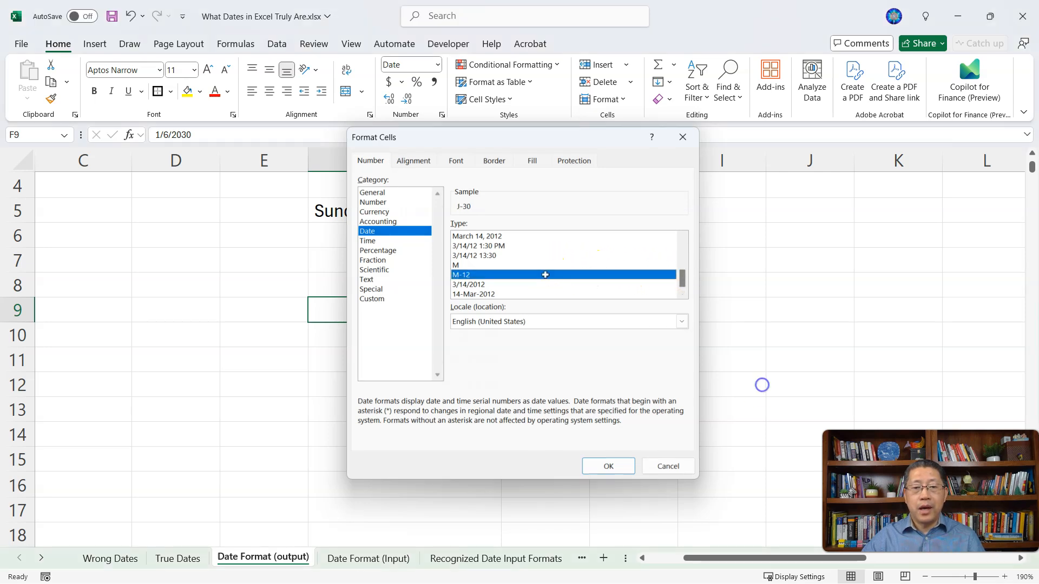
pyautogui.press('Return')
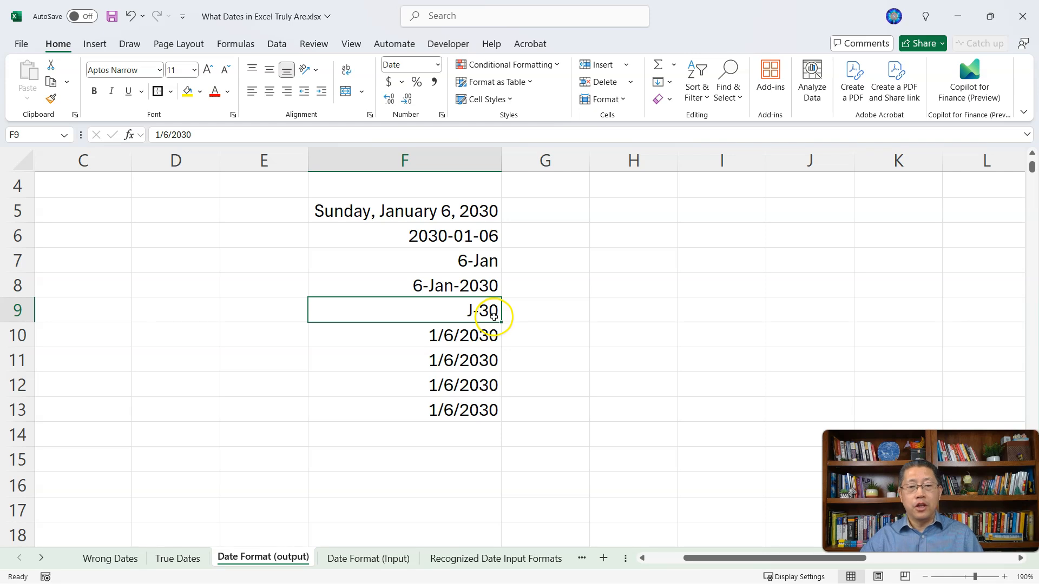
# Step: Apply the custom number format mmm-yyyy to the date in F10
pyautogui.scroll(1, 528, 344)
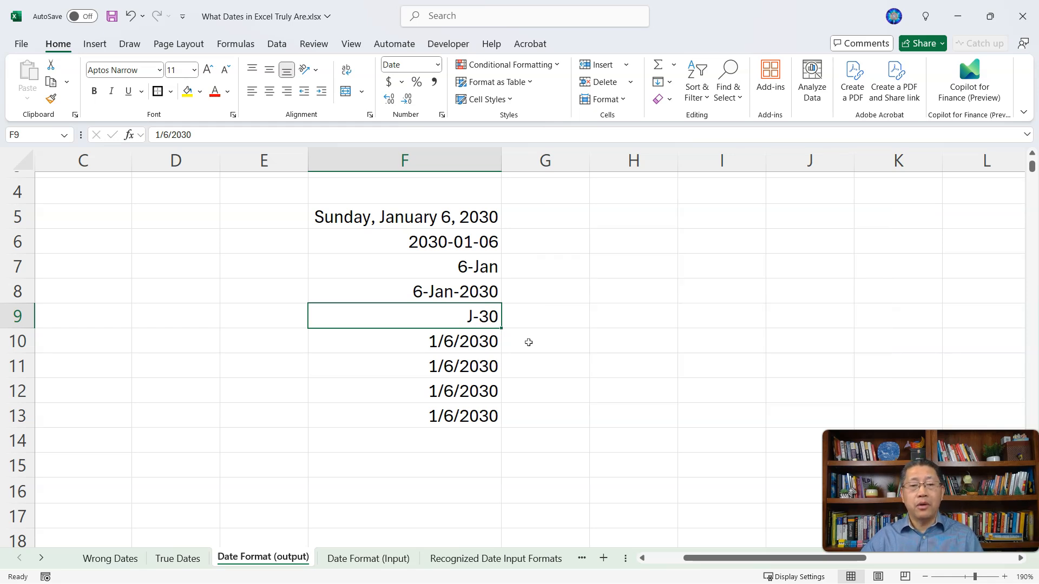
pyautogui.click(458, 340)
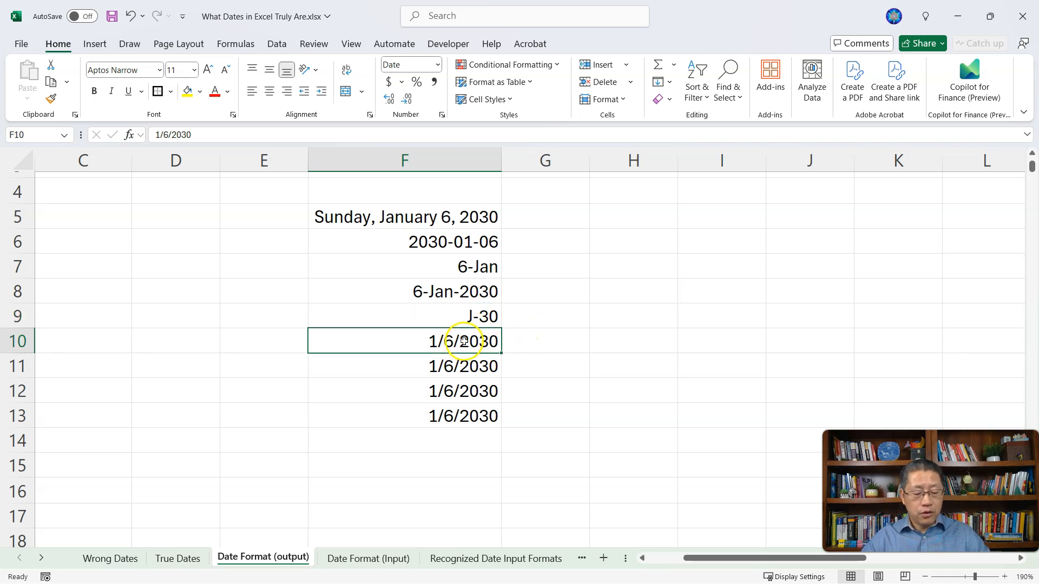
pyautogui.hotkey('ctrl', '1')
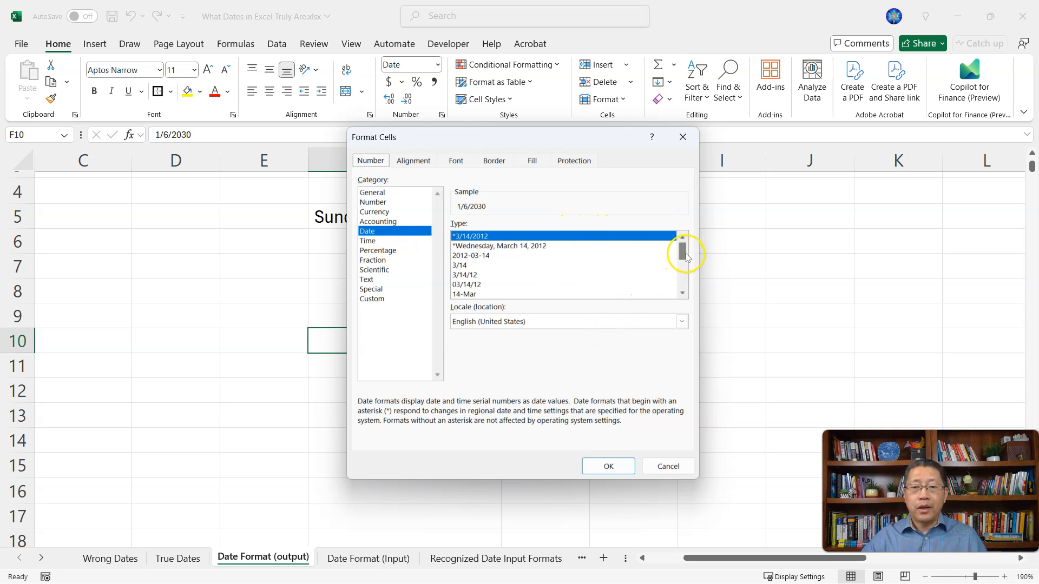
pyautogui.moveTo(685, 254); pyautogui.dragTo(682, 286)
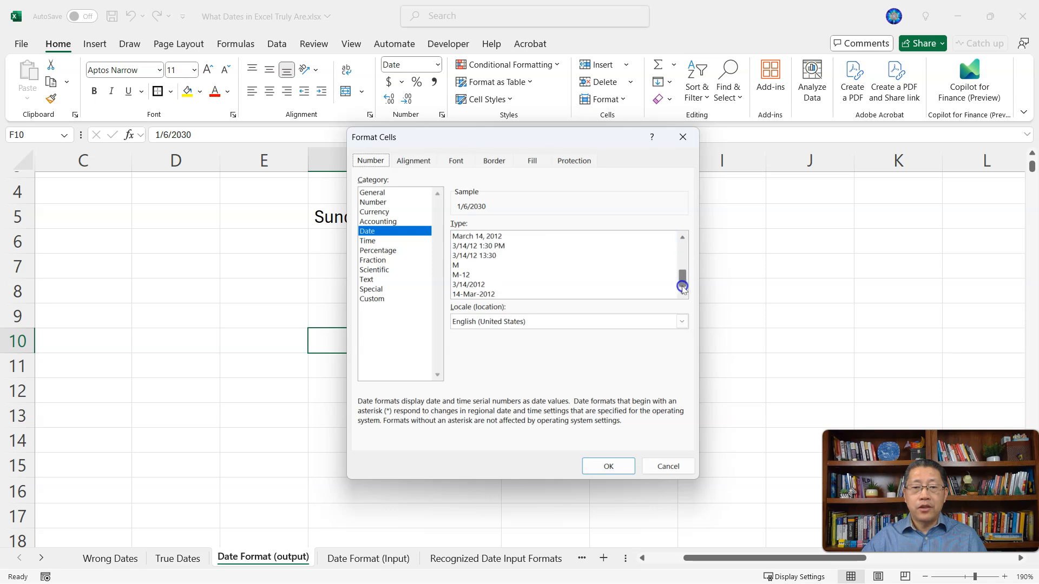
pyautogui.click(382, 299)
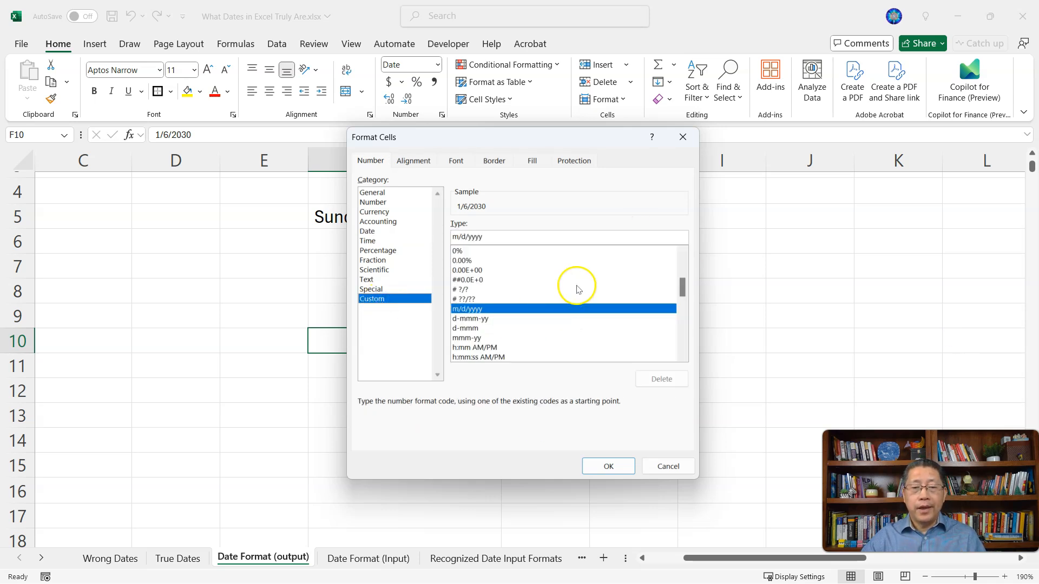
pyautogui.moveTo(677, 283); pyautogui.dragTo(681, 319)
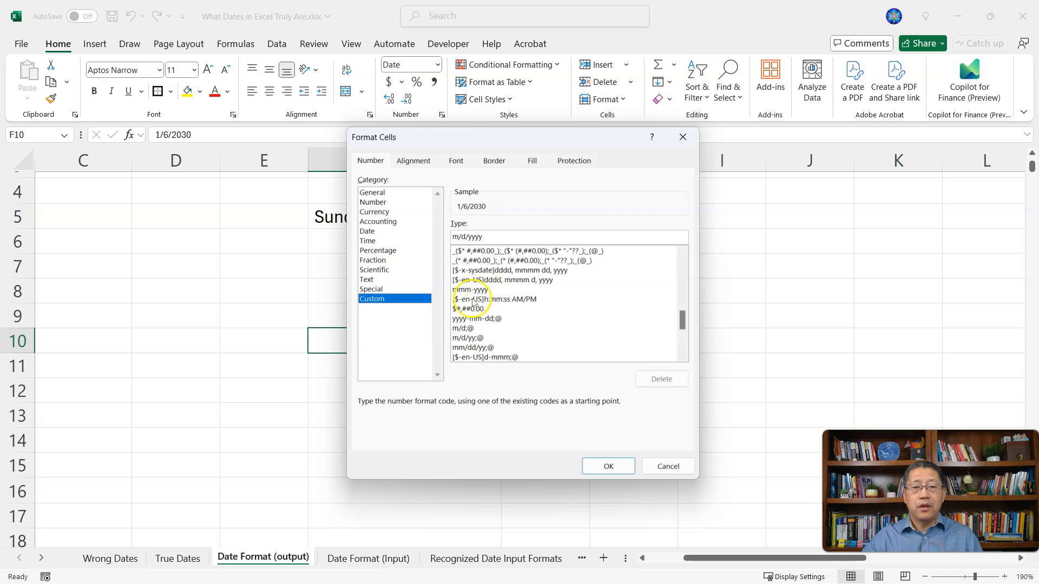
pyautogui.doubleClick(490, 293)
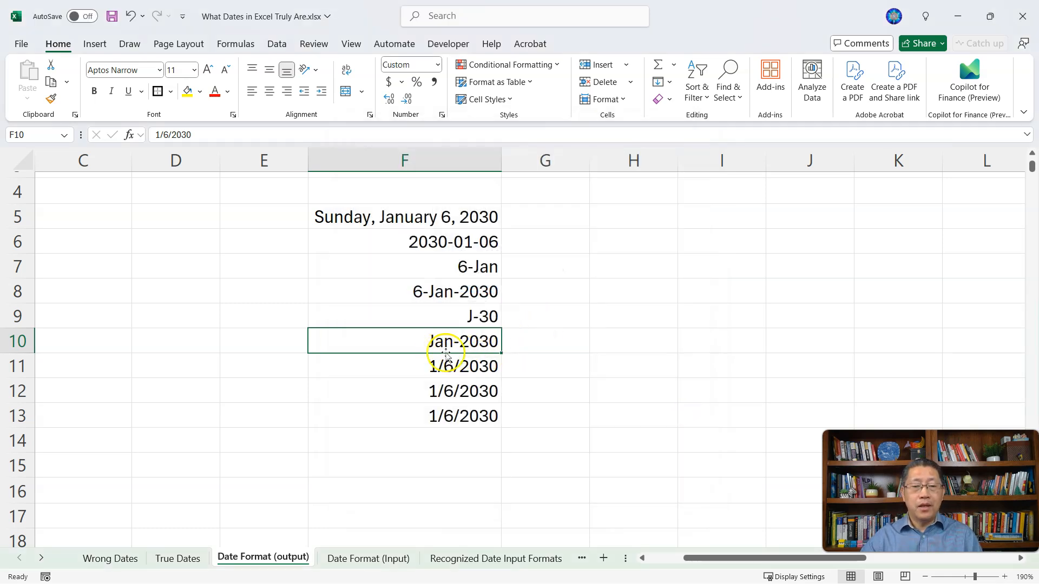
# Step: Apply the custom number format d-mmm-yy to the date in F11
pyautogui.click(475, 369)
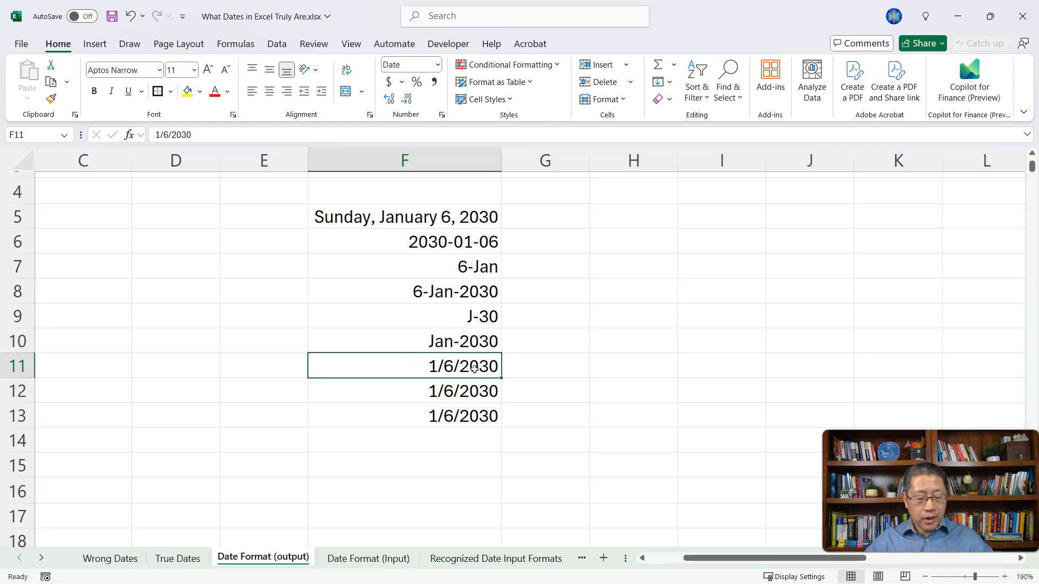
pyautogui.hotkey('ctrl', '1')
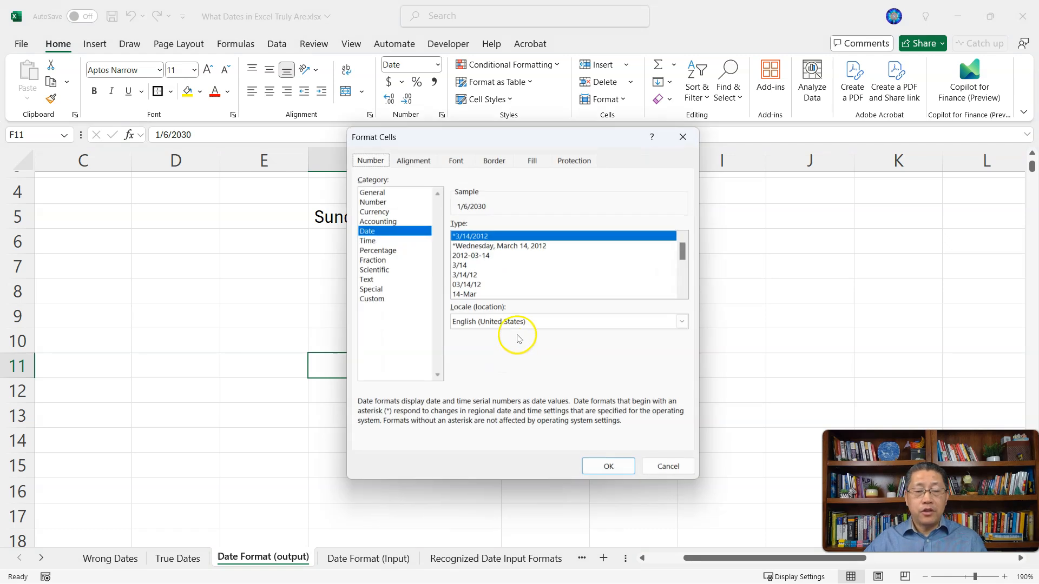
pyautogui.click(377, 300)
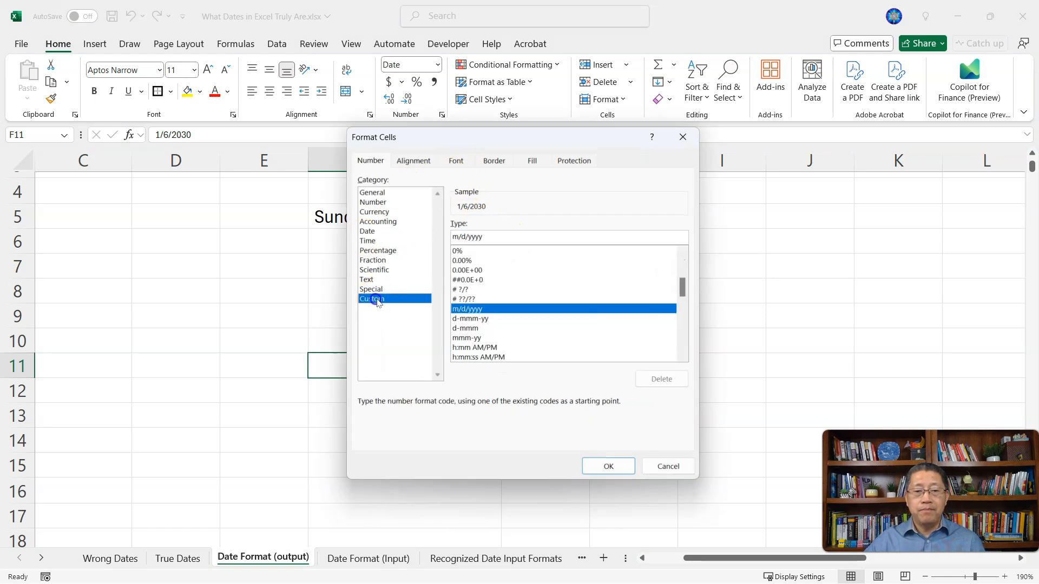
pyautogui.click(680, 333)
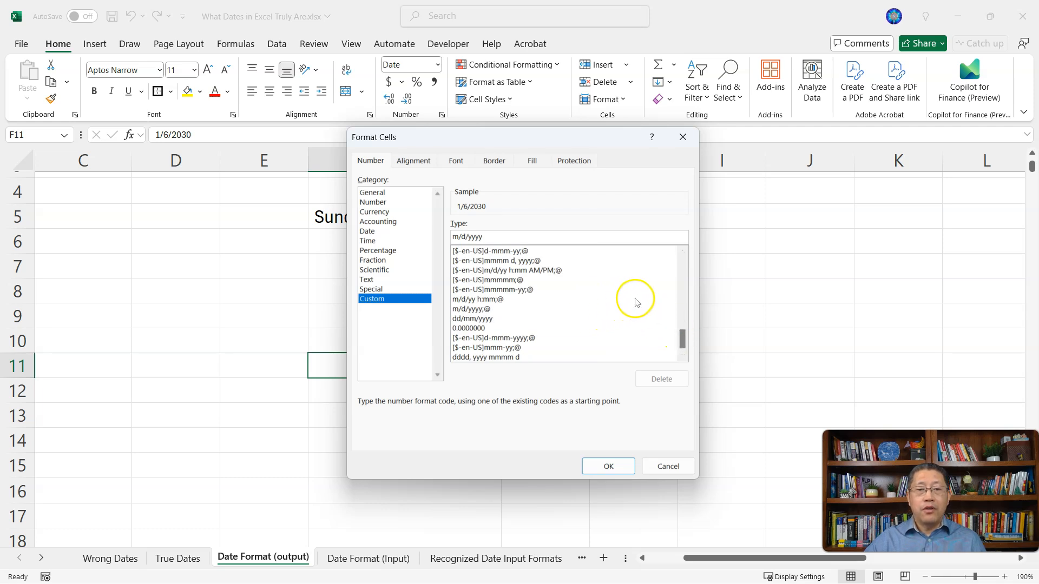
pyautogui.scroll(8, 596, 303)
pyautogui.click(538, 308)
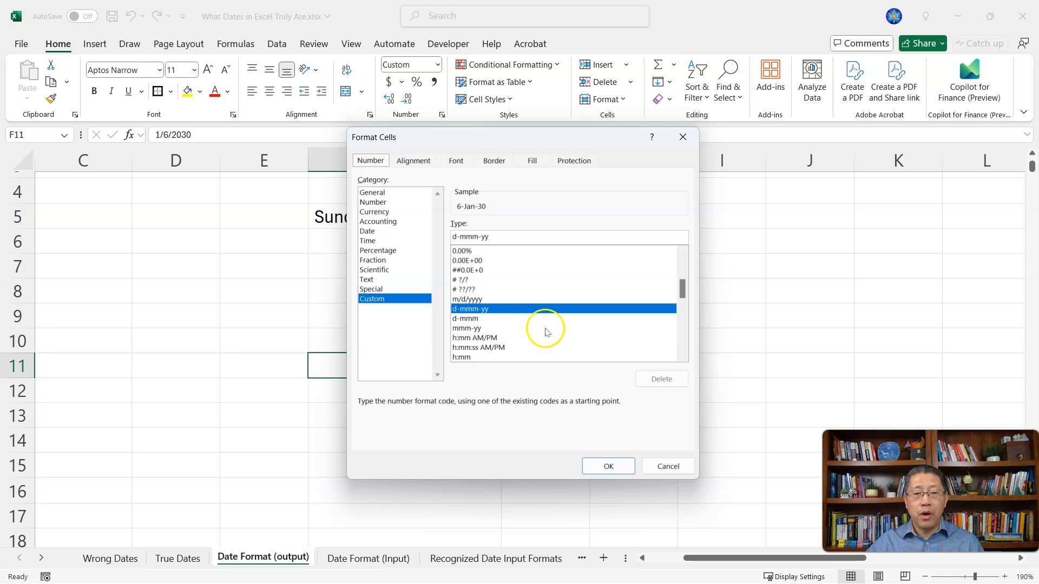
pyautogui.click(590, 469)
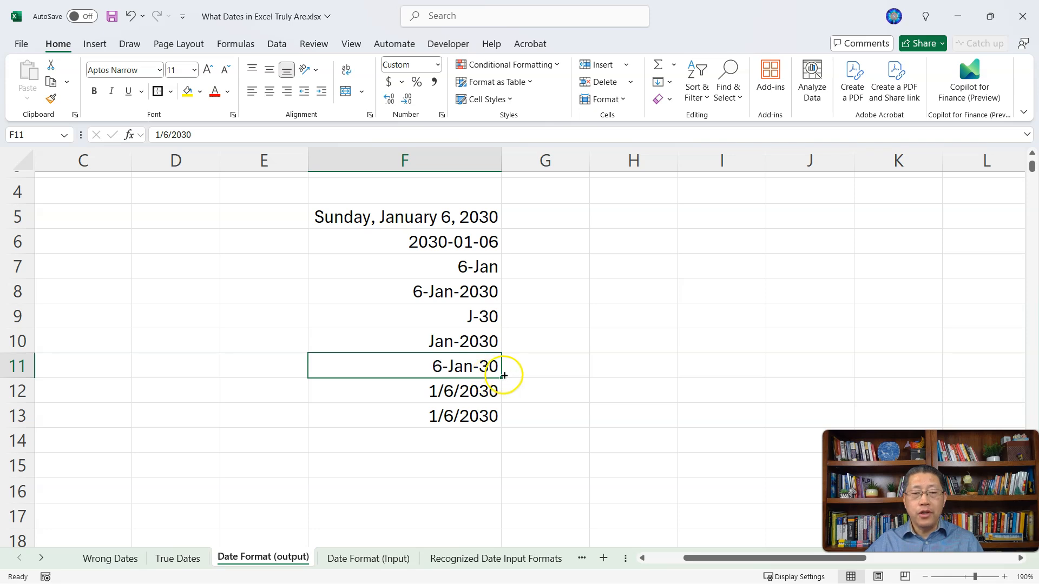
# Step: Apply the custom number format dddd, mmmm d "of" yyyy to the date in F12
pyautogui.click(463, 393)
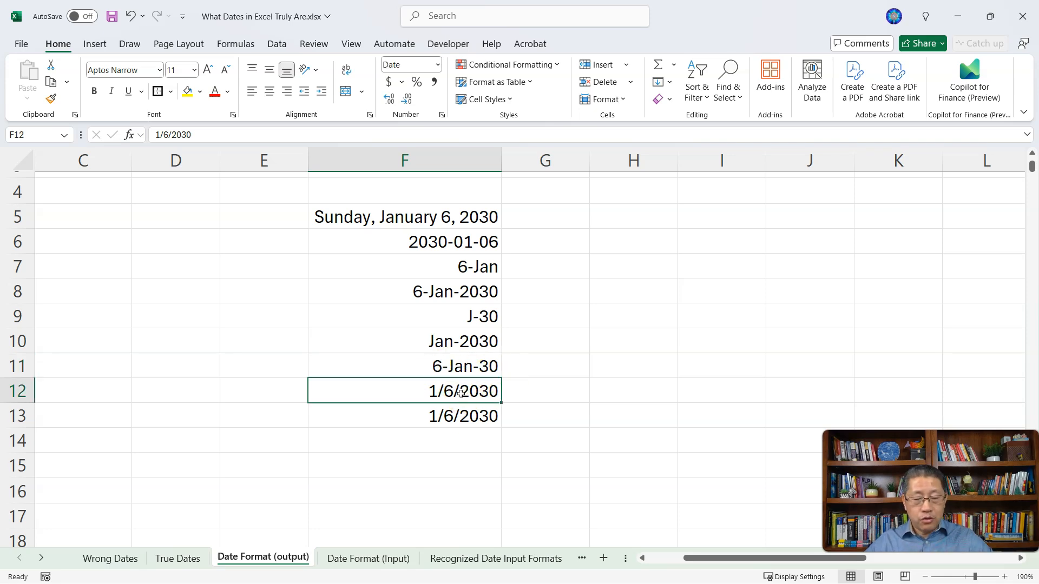
pyautogui.hotkey('ctrl', '1')
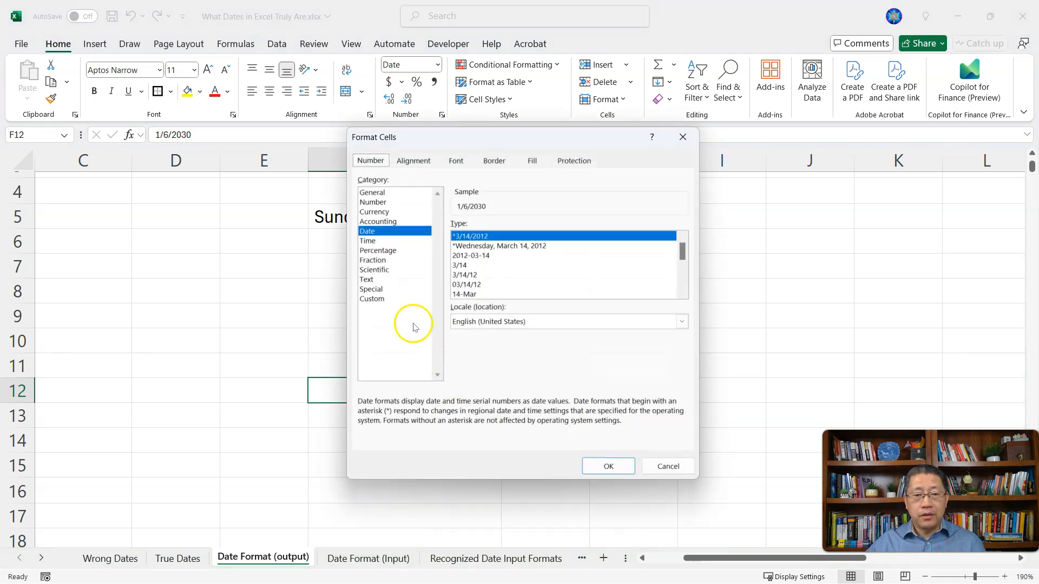
pyautogui.click(378, 299)
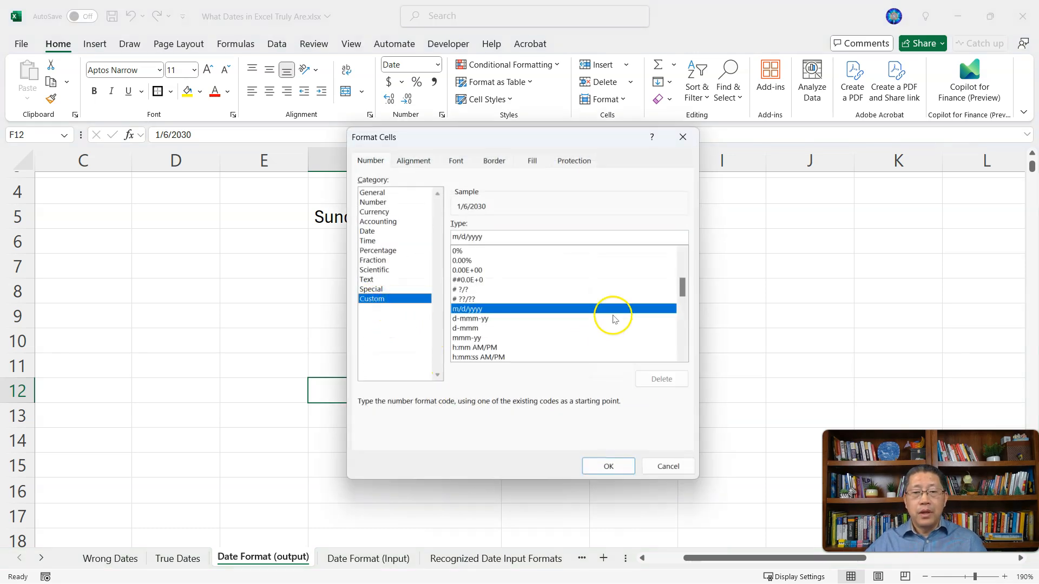
pyautogui.moveTo(680, 283)
pyautogui.mouseDown()
pyautogui.moveTo(680, 340)
pyautogui.moveTo(680, 287)
pyautogui.mouseUp()
pyautogui.click(512, 235)
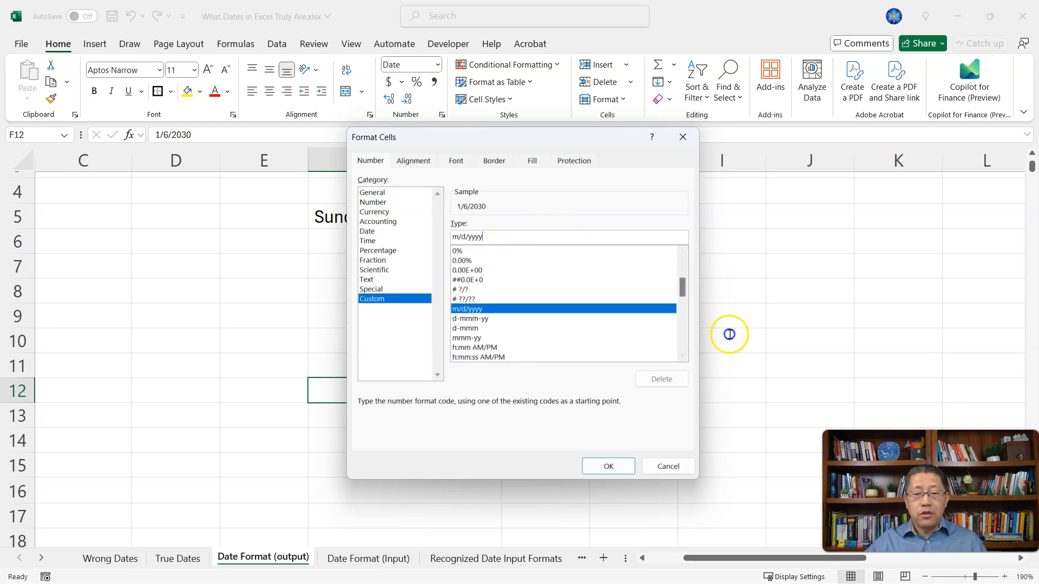
pyautogui.press('BackSpace')
pyautogui.press('BackSpace')
pyautogui.press('BackSpace')
pyautogui.press('BackSpace')
pyautogui.press('BackSpace')
pyautogui.press('BackSpace')
pyautogui.press('BackSpace')
pyautogui.press('BackSpace')
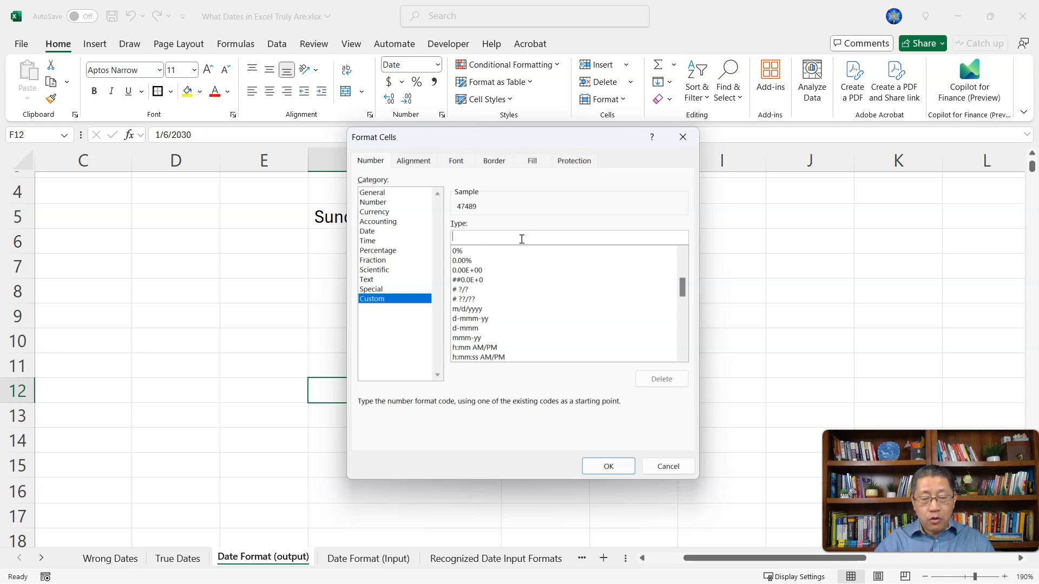
pyautogui.write('dddd')
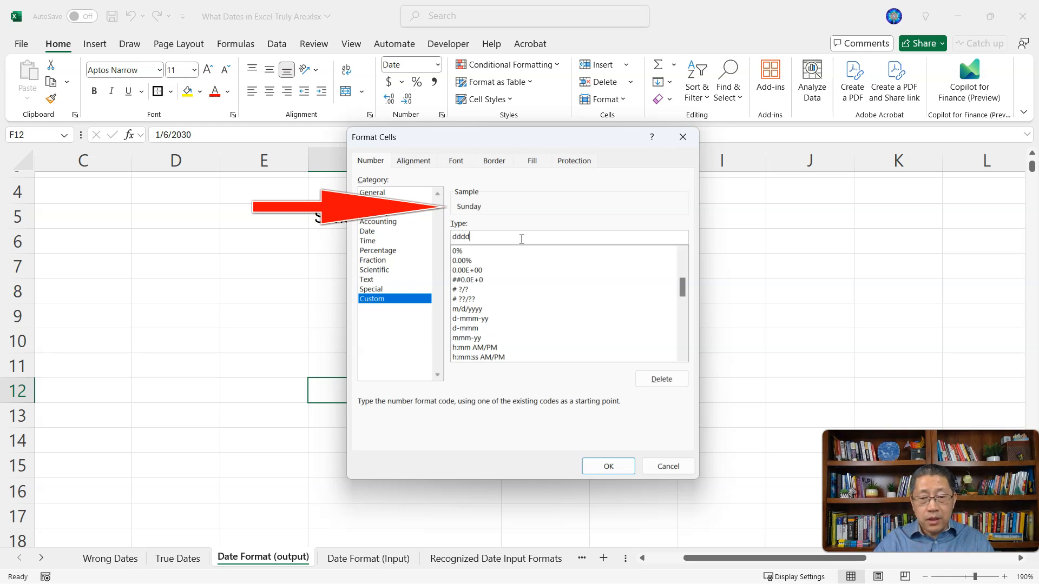
pyautogui.write(', ')
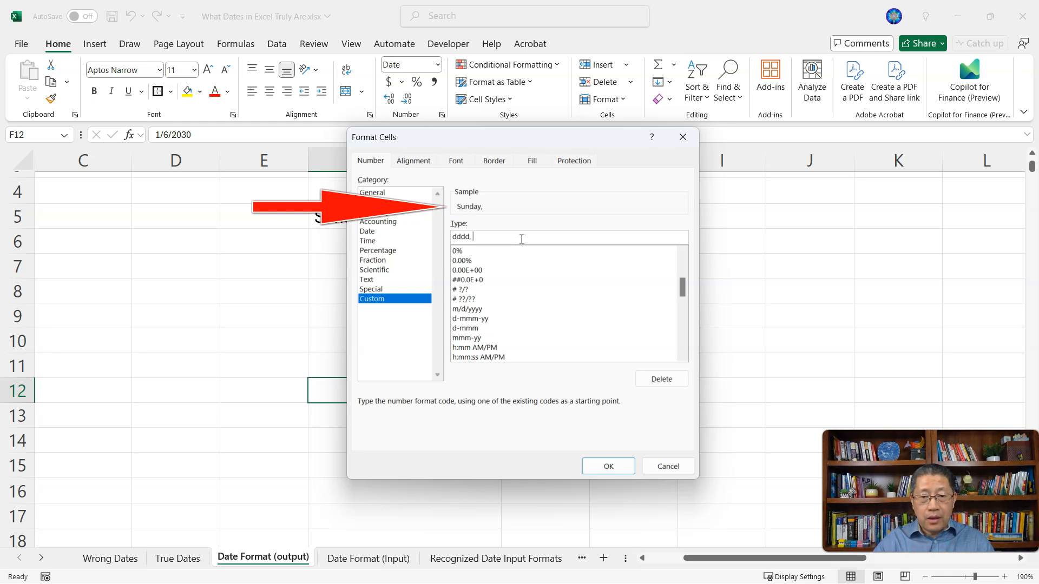
pyautogui.write('mmmm d "of')
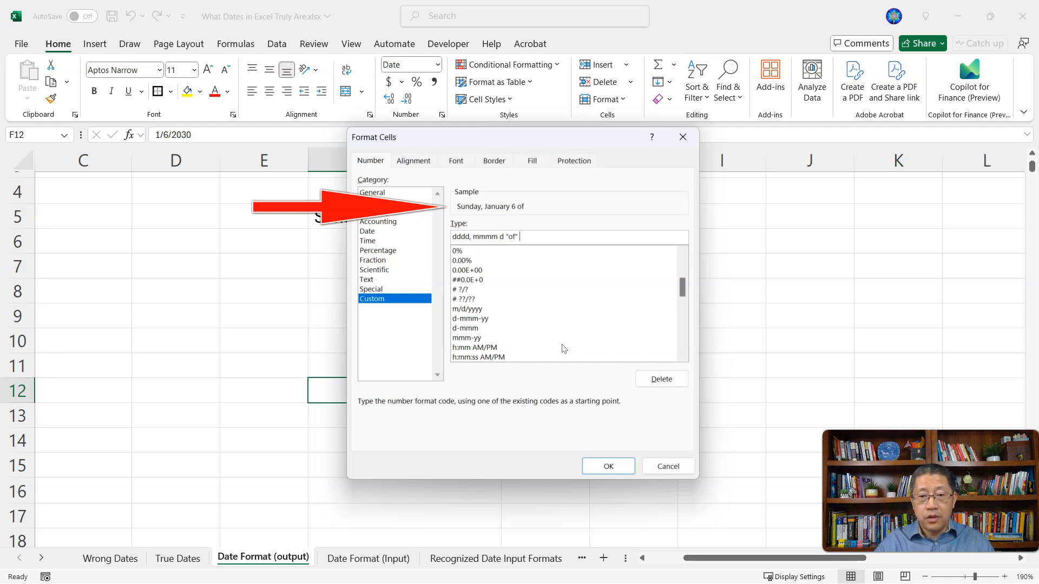
pyautogui.write('yyyy')
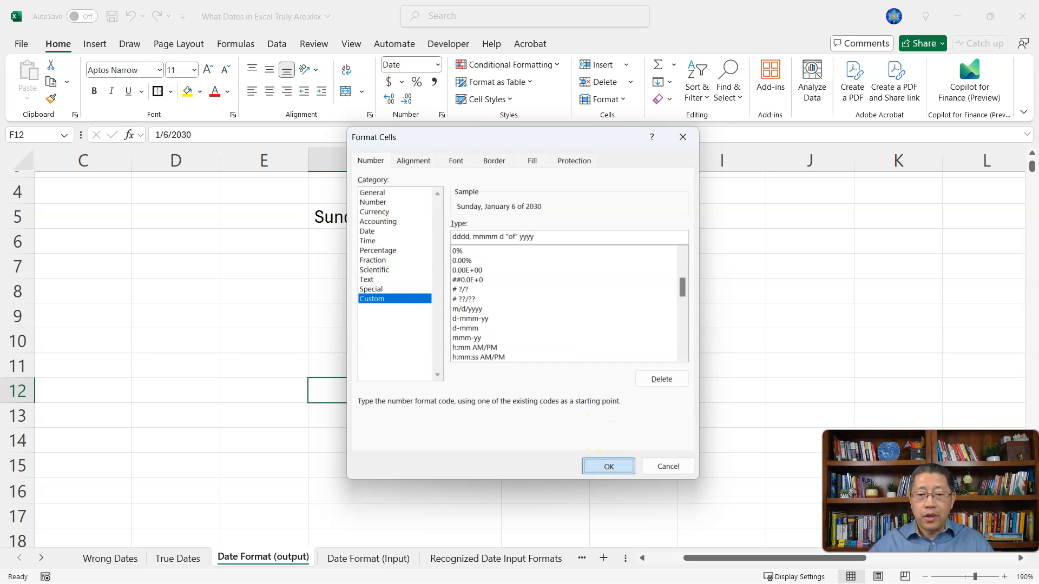
pyautogui.click(604, 467)
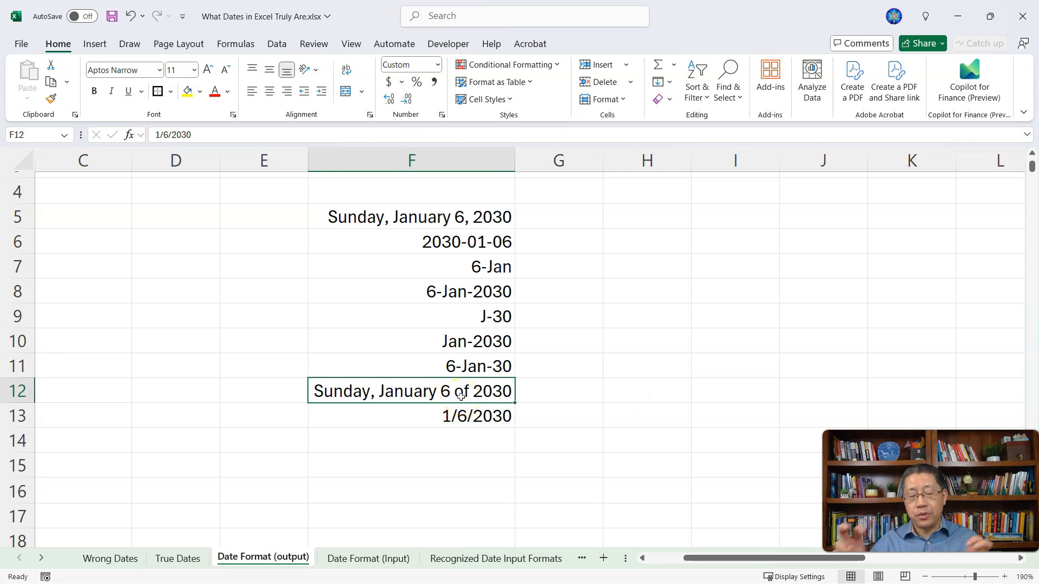
# Step: Examine the format code reference table in columns N to P, stepping through the codes in O12 to O16
pyautogui.scroll(1, 584, 424)
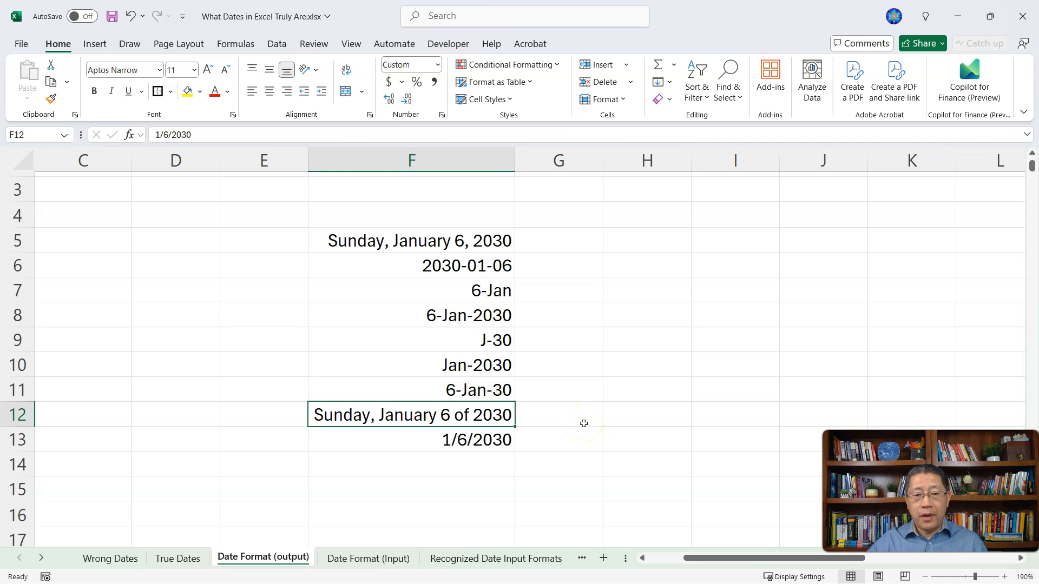
pyautogui.click(916, 558)
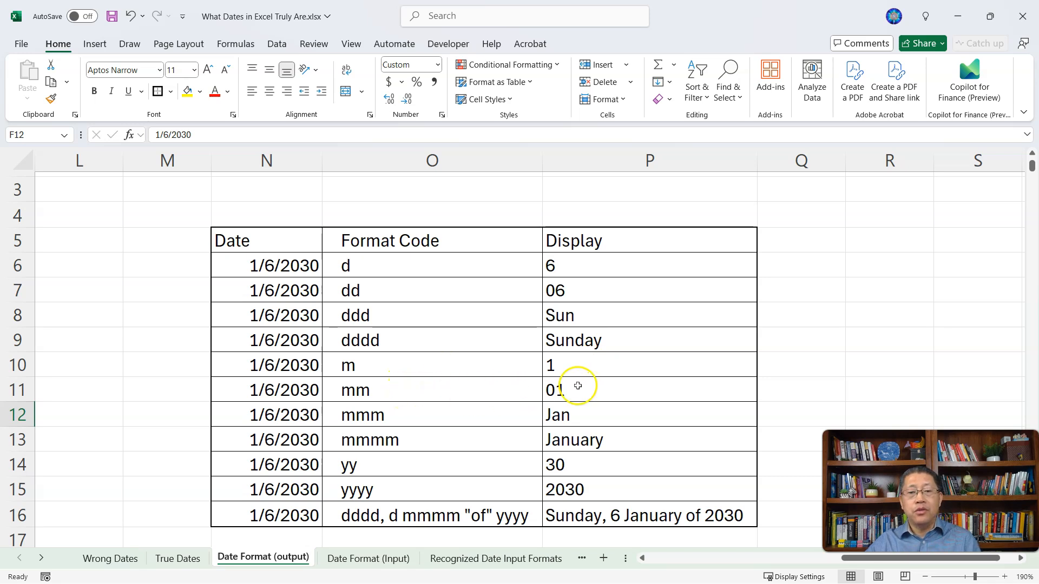
pyautogui.click(462, 416)
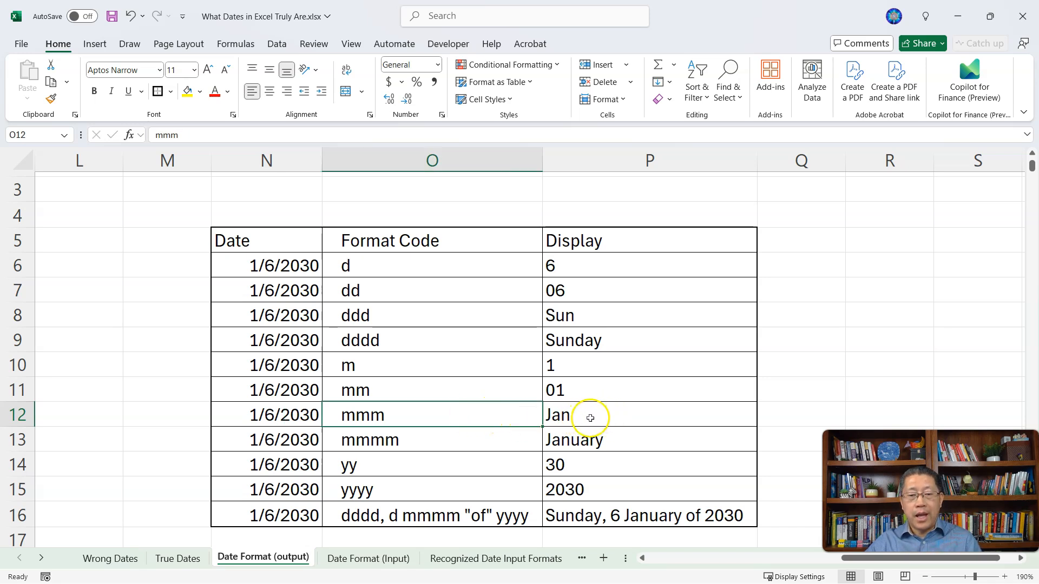
pyautogui.click(473, 442)
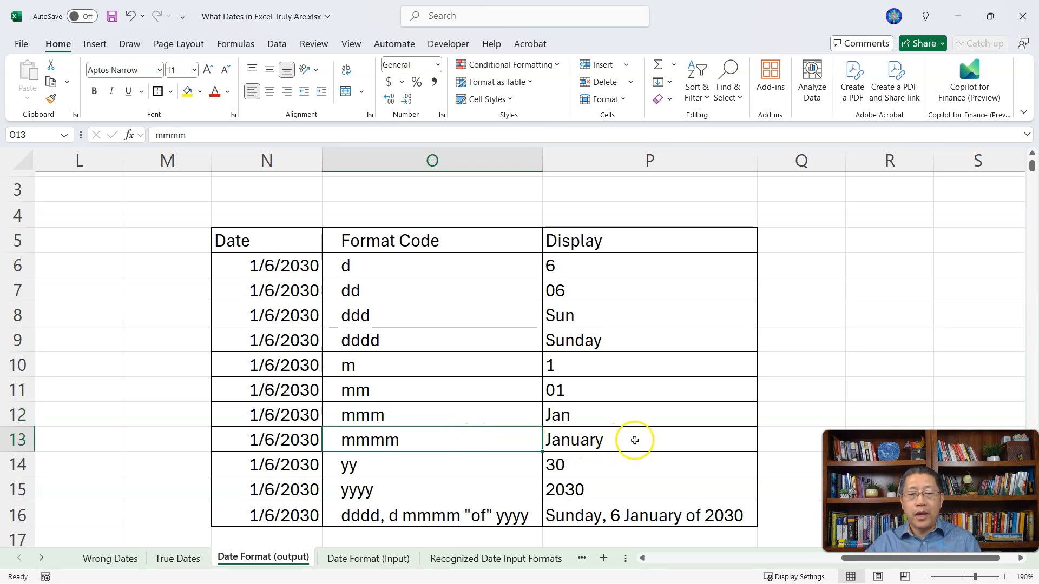
pyautogui.click(427, 468)
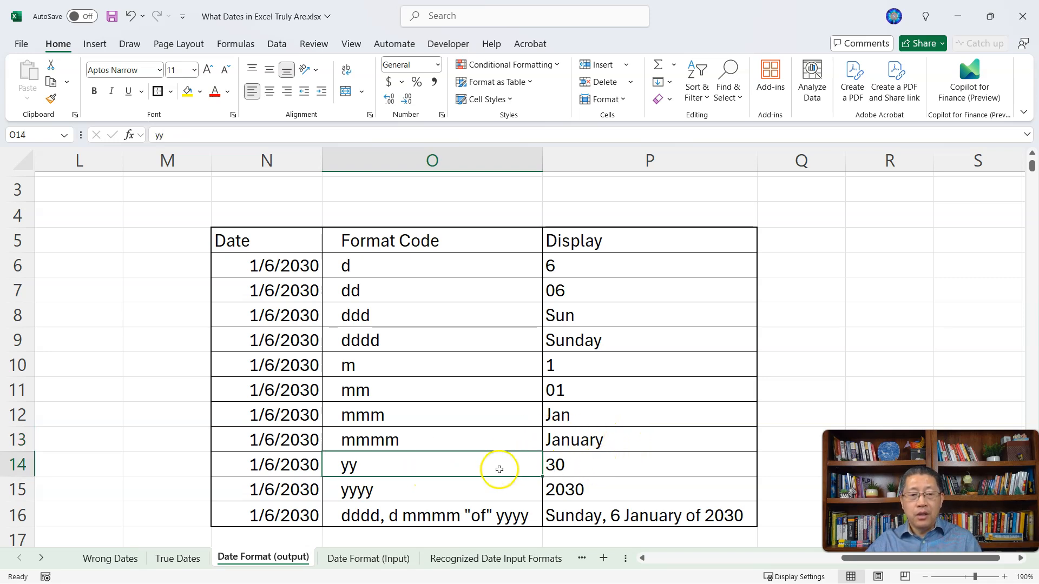
pyautogui.click(479, 490)
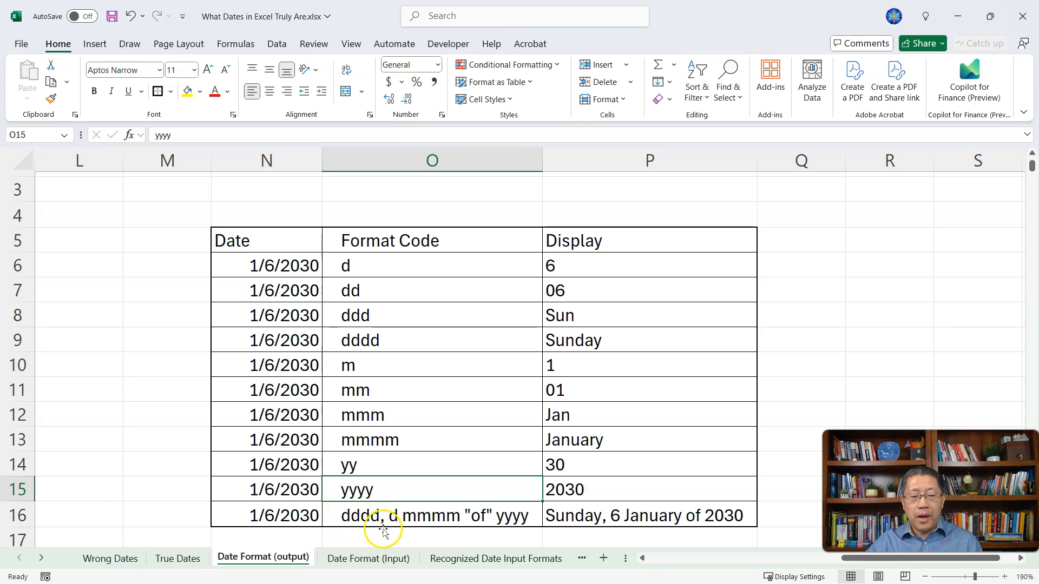
pyautogui.click(398, 529)
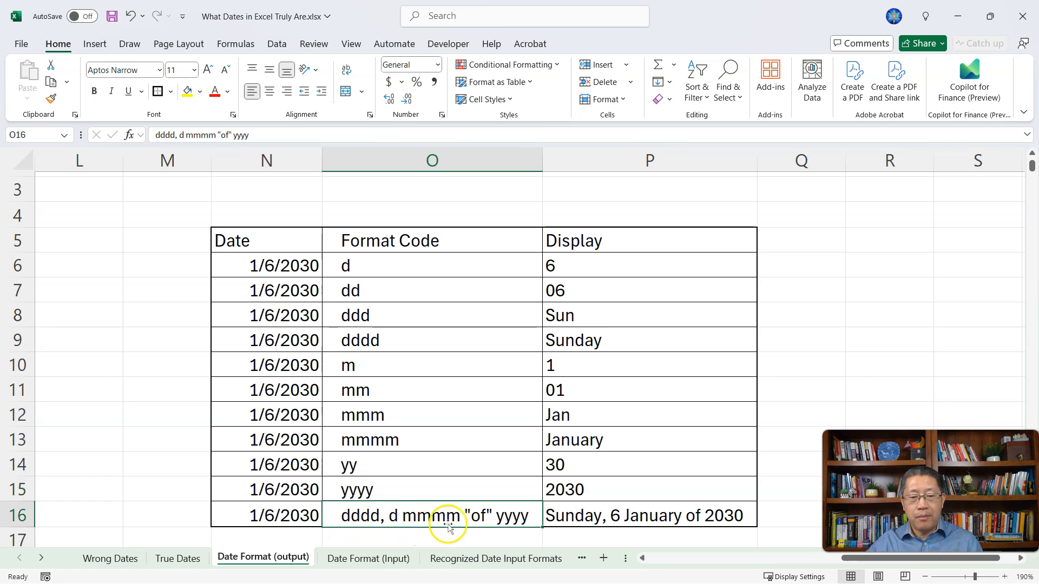